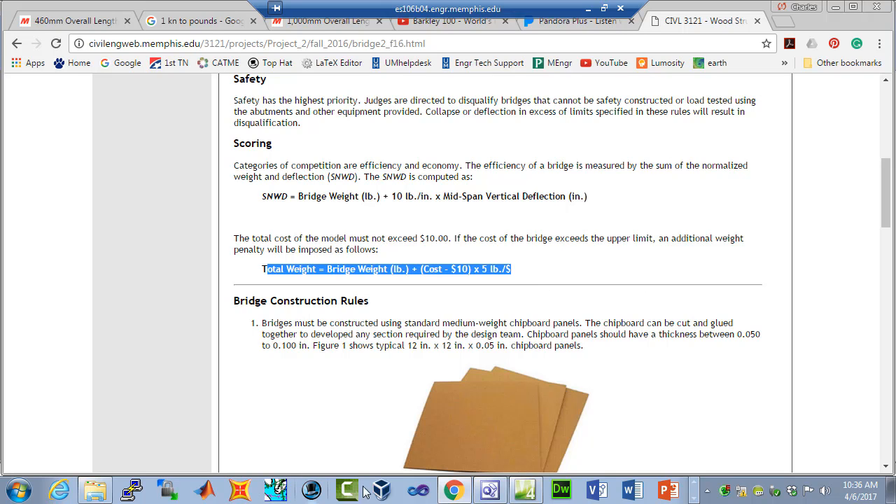
pyautogui.click(588, 9)
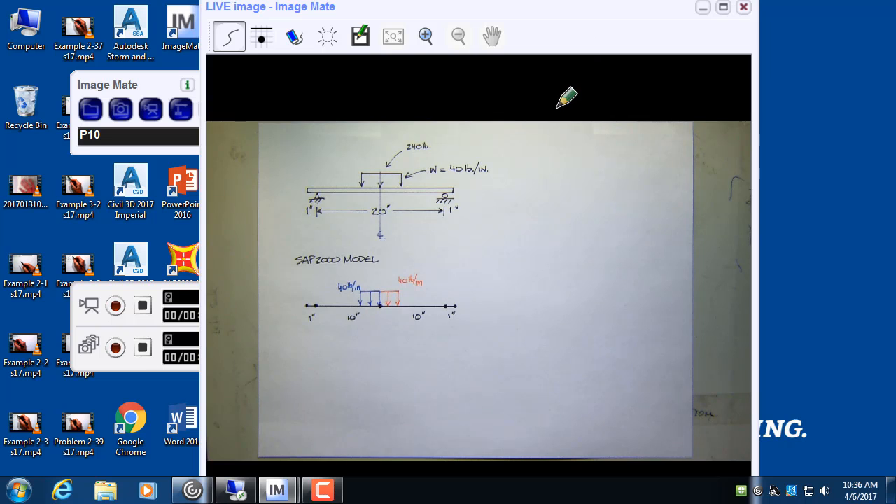
pyautogui.click(702, 8)
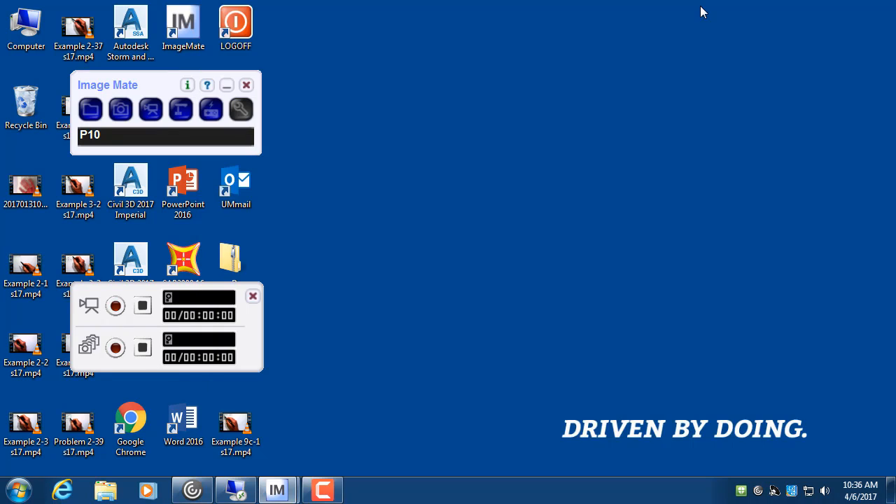
pyautogui.click(228, 84)
pyautogui.moveTo(244, 340); pyautogui.dragTo(189, 418)
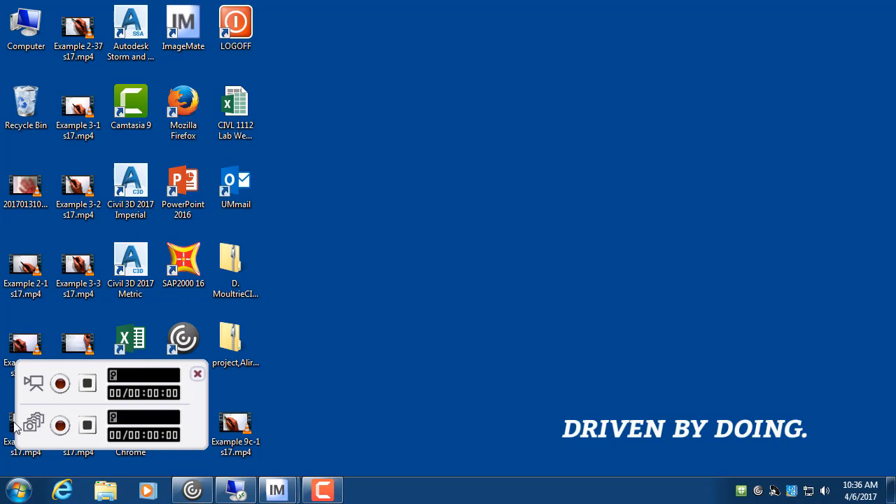
pyautogui.click(19, 490)
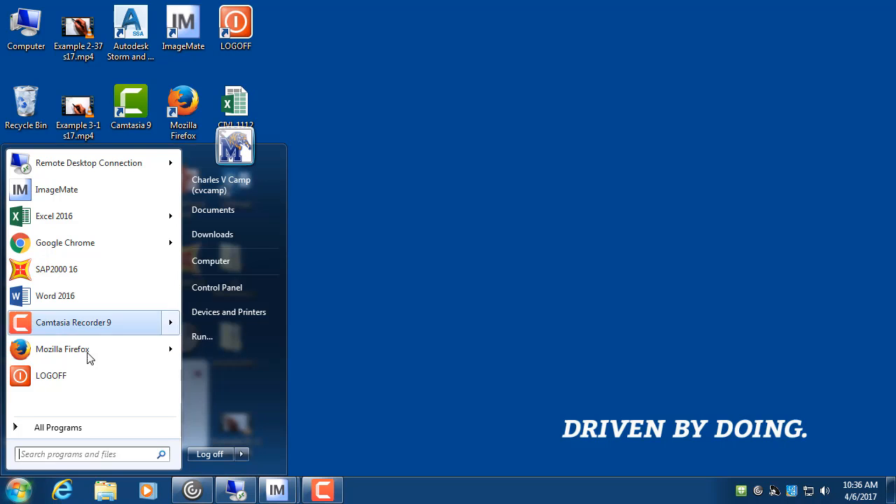
pyautogui.click(79, 427)
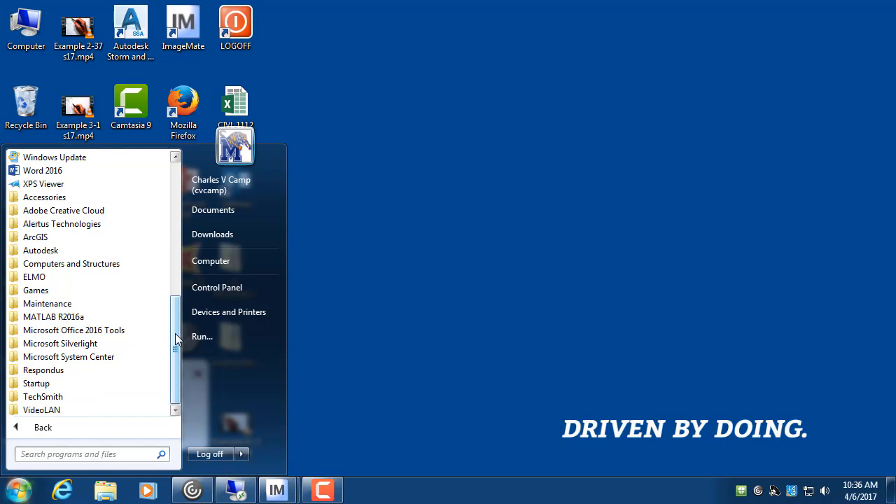
pyautogui.click(551, 315)
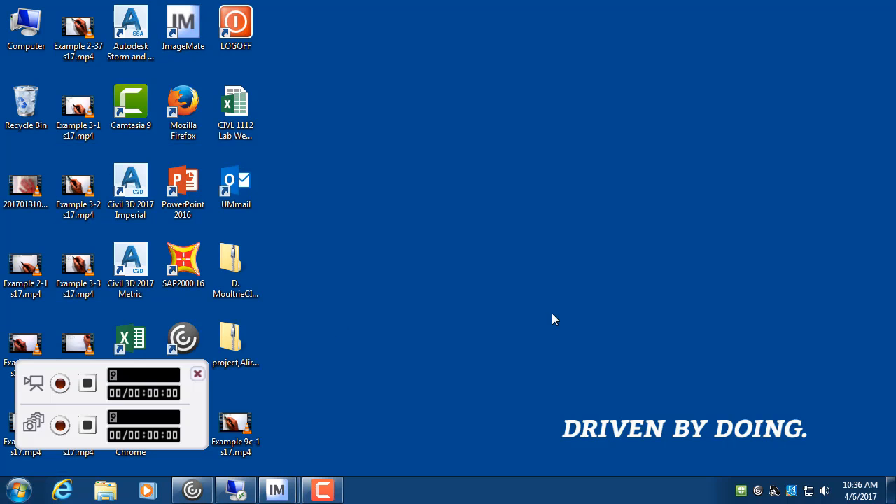
pyautogui.click(240, 492)
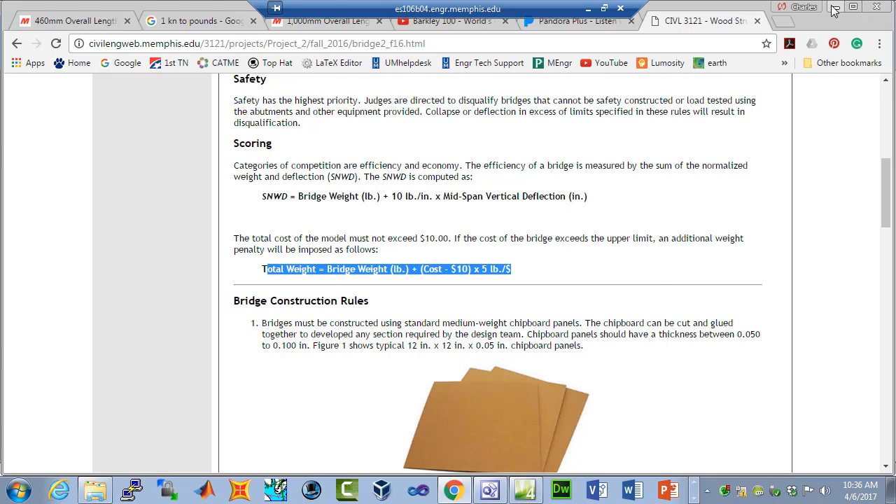
# Clear the remote desktop by minimizing the browser, FrontPage and the class notes folder window.
pyautogui.click(835, 7)
pyautogui.click(617, 329)
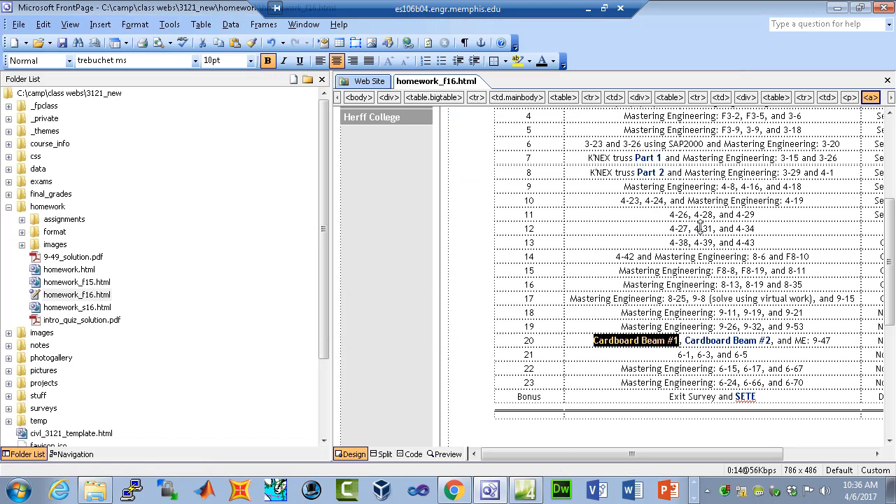
pyautogui.click(836, 8)
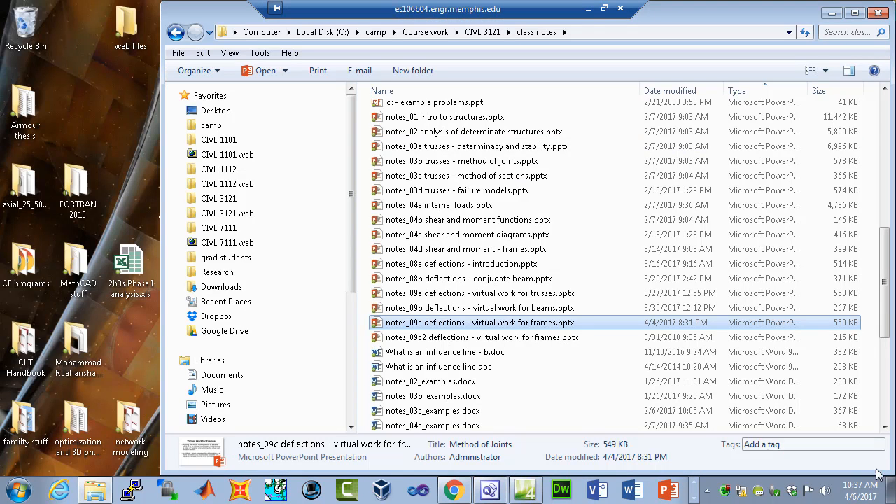
pyautogui.click(891, 495)
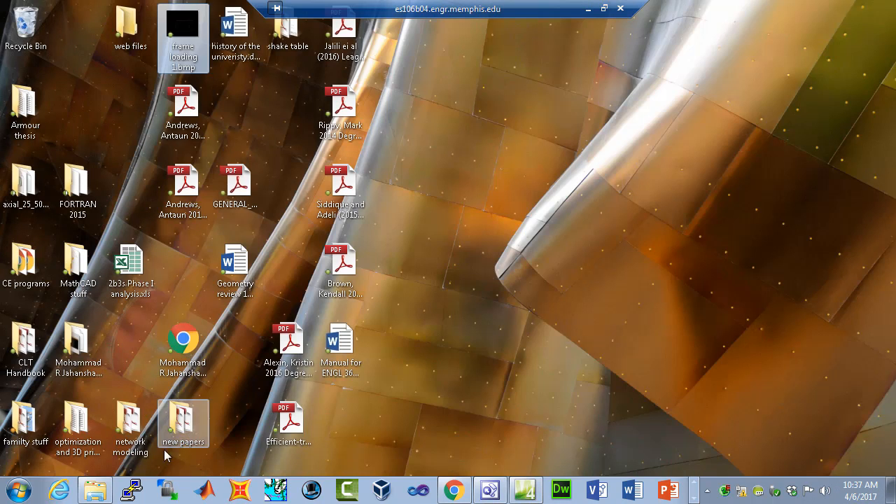
pyautogui.click(693, 499)
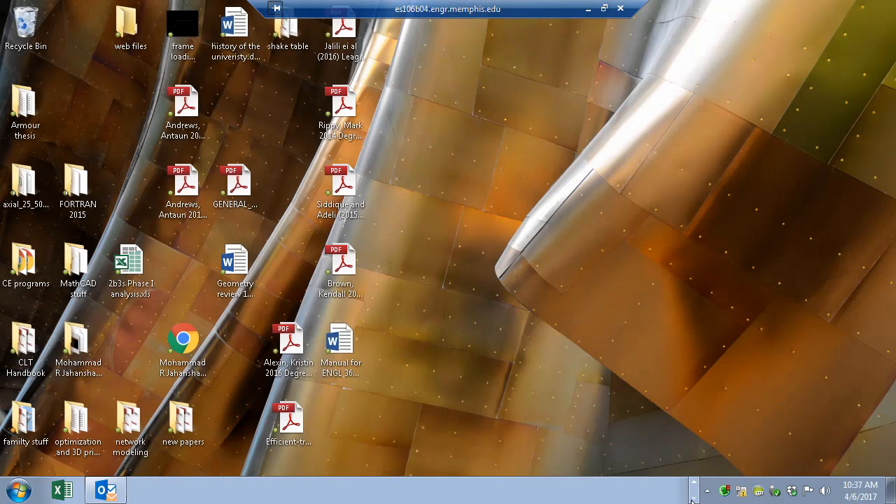
pyautogui.click(693, 482)
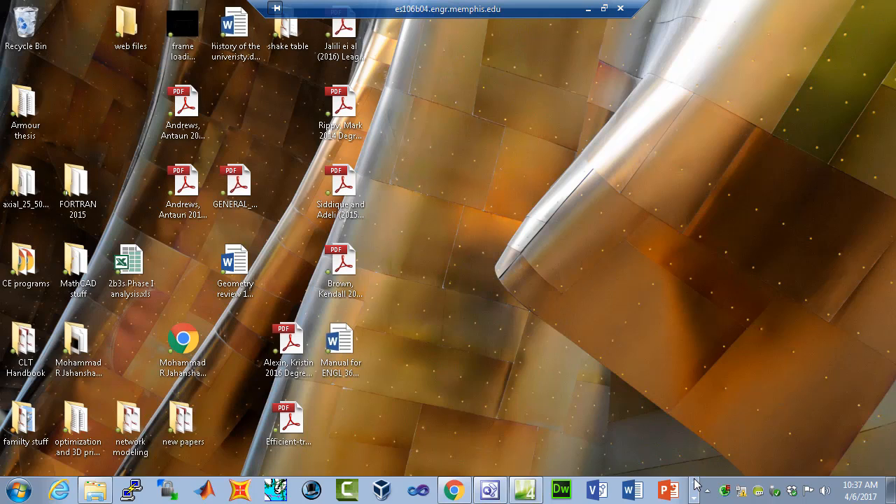
# Launch SAP2000 Student, dismiss the startup tip, and maximize the program and its model window.
pyautogui.click(19, 490)
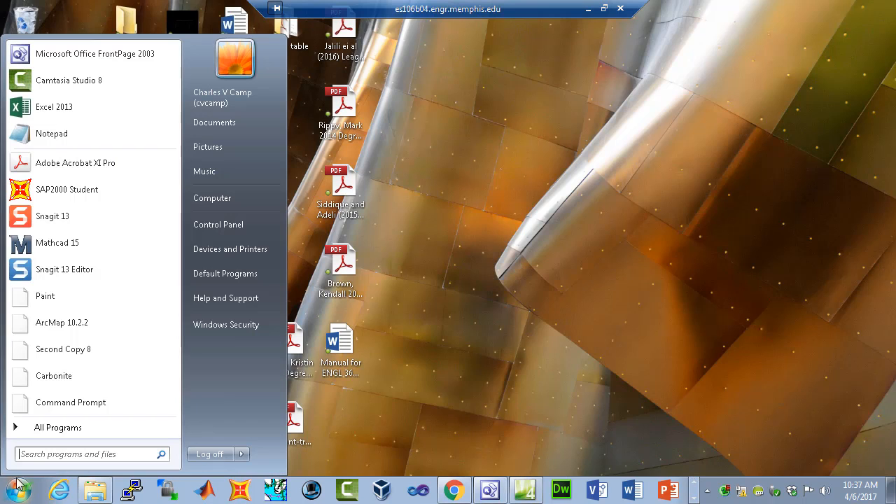
pyautogui.click(74, 190)
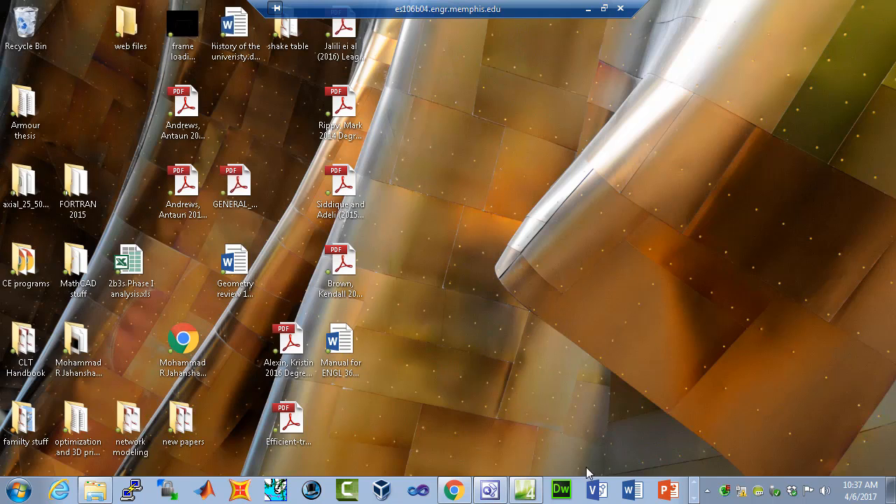
pyautogui.click(694, 497)
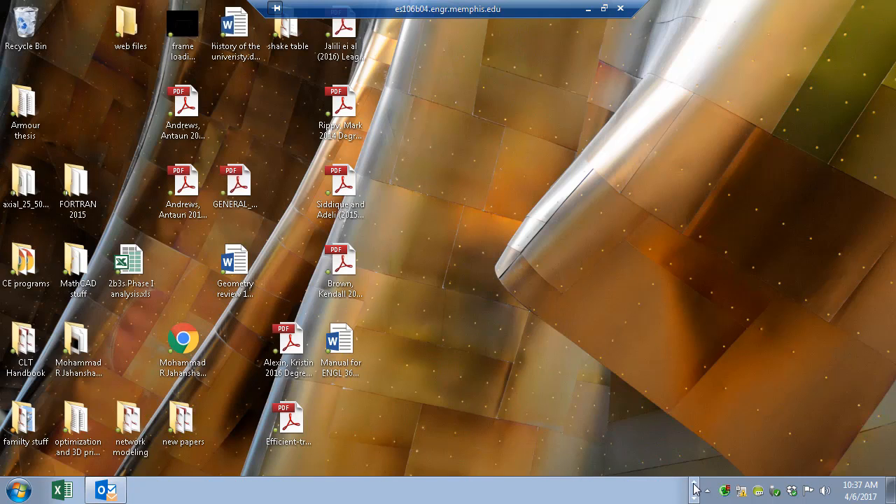
pyautogui.click(694, 483)
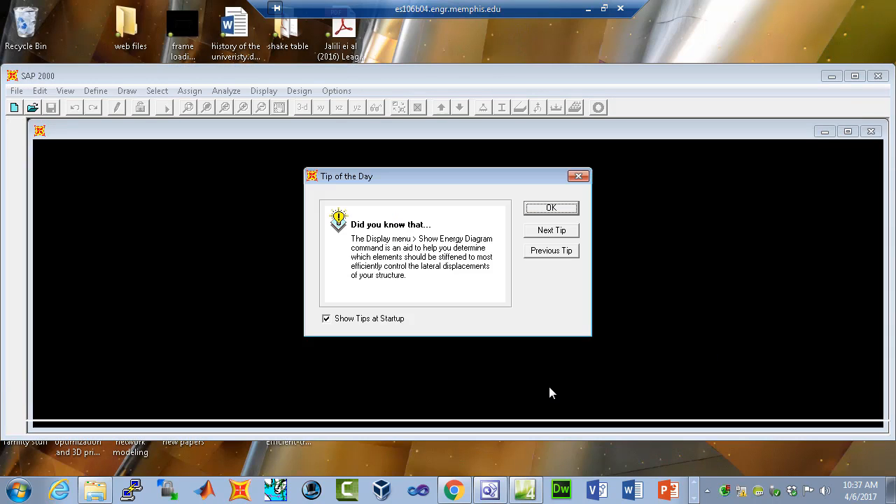
pyautogui.click(551, 208)
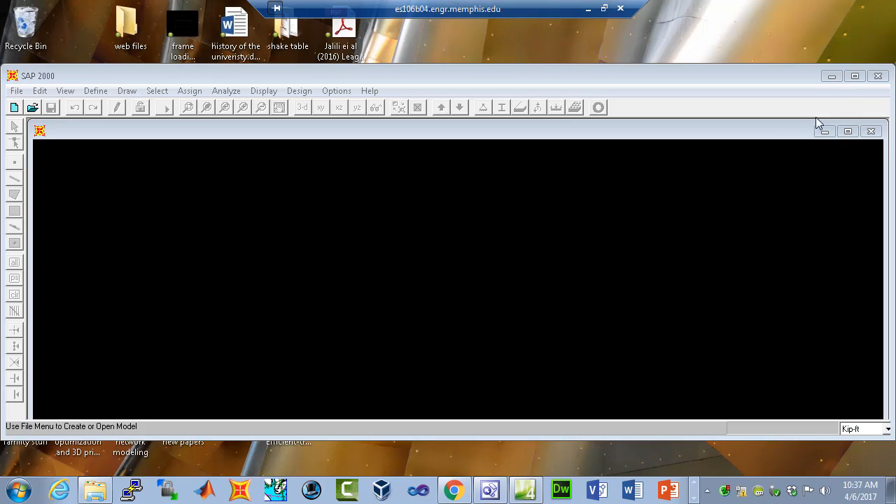
pyautogui.click(855, 76)
pyautogui.click(843, 62)
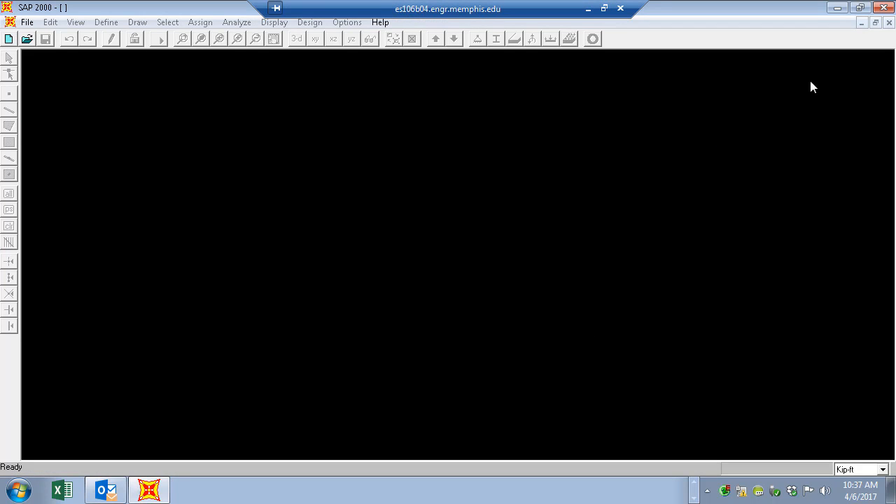
# Set the working units to lb-in.
pyautogui.click(883, 471)
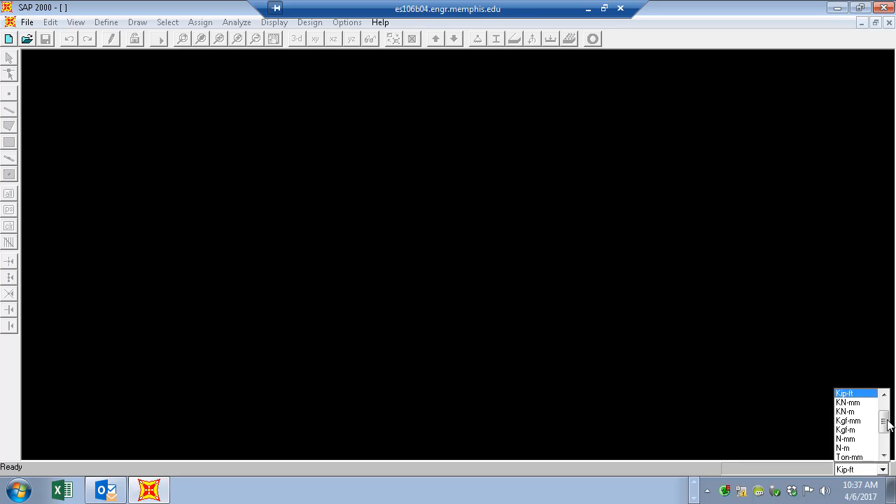
pyautogui.click(884, 395)
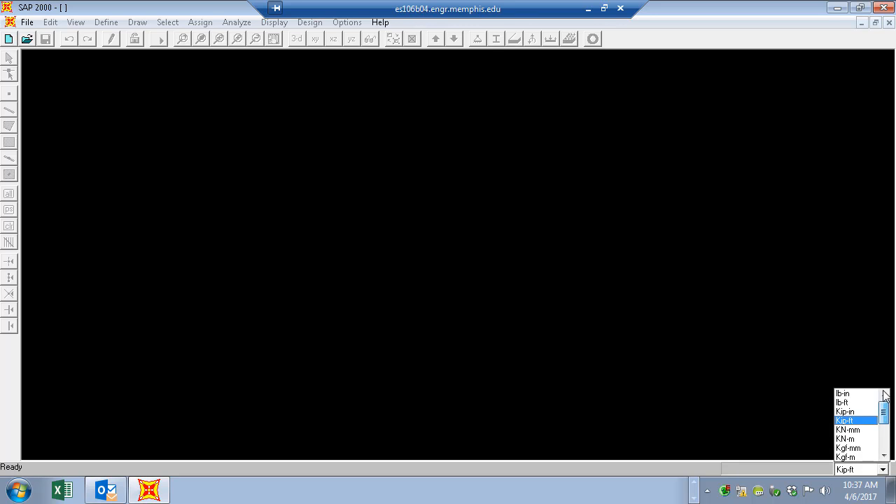
pyautogui.click(843, 395)
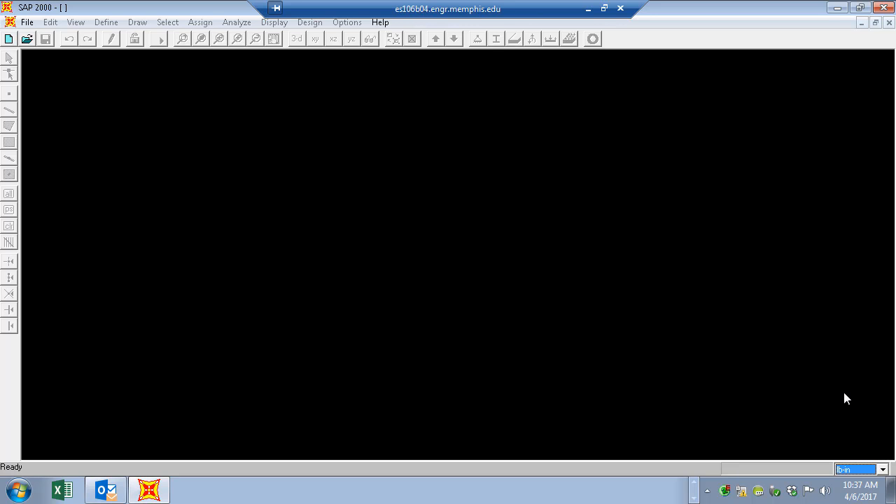
# Create a new model from the beam template with 22 spans, a span length of 1 and no restraints.
pyautogui.click(28, 24)
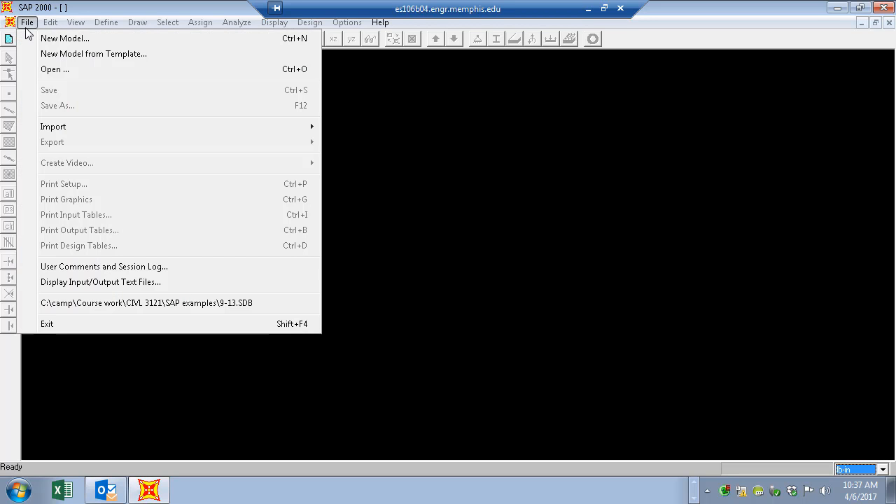
pyautogui.click(67, 56)
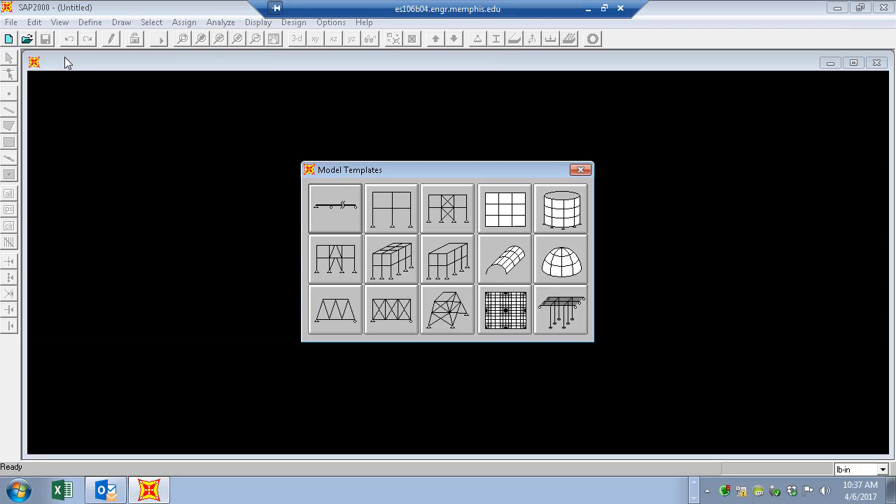
pyautogui.click(340, 217)
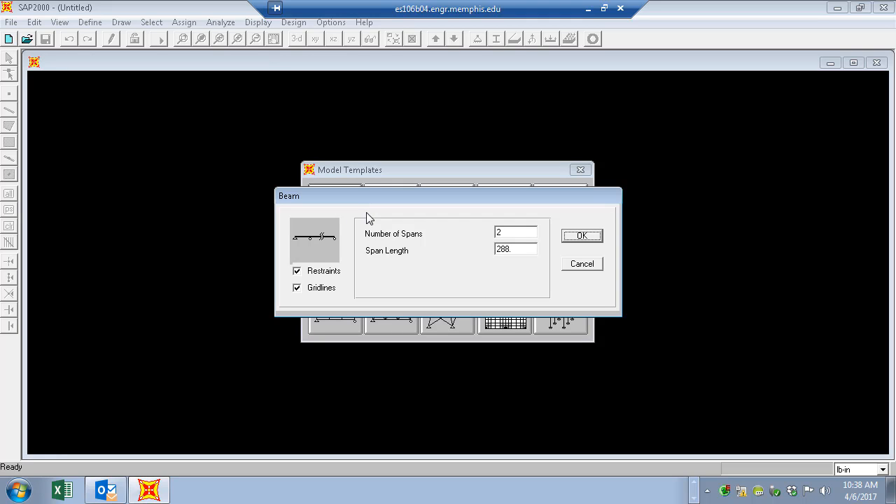
pyautogui.doubleClick(508, 233)
pyautogui.write('22')
pyautogui.doubleClick(522, 251)
pyautogui.write('1')
pyautogui.click(297, 272)
pyautogui.click(587, 235)
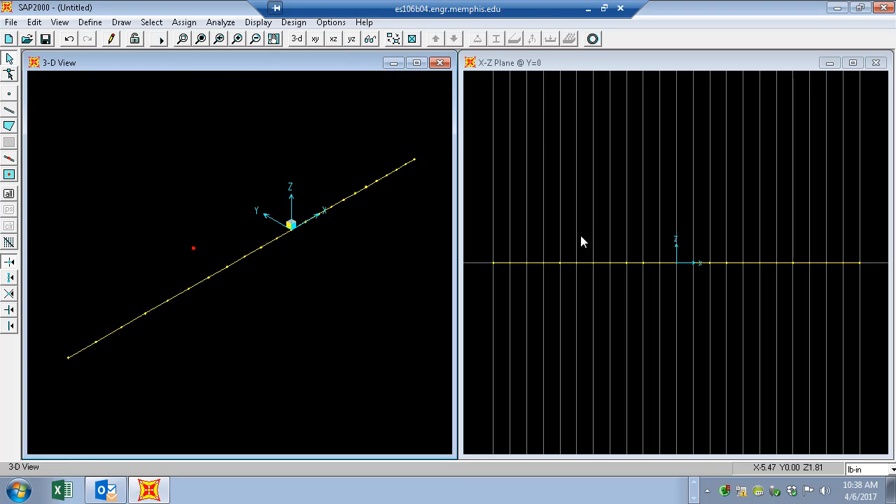
# In a single X-Z plane view, join the ten frames between the left 1 in overhang and midspan into one member.
pyautogui.click(876, 63)
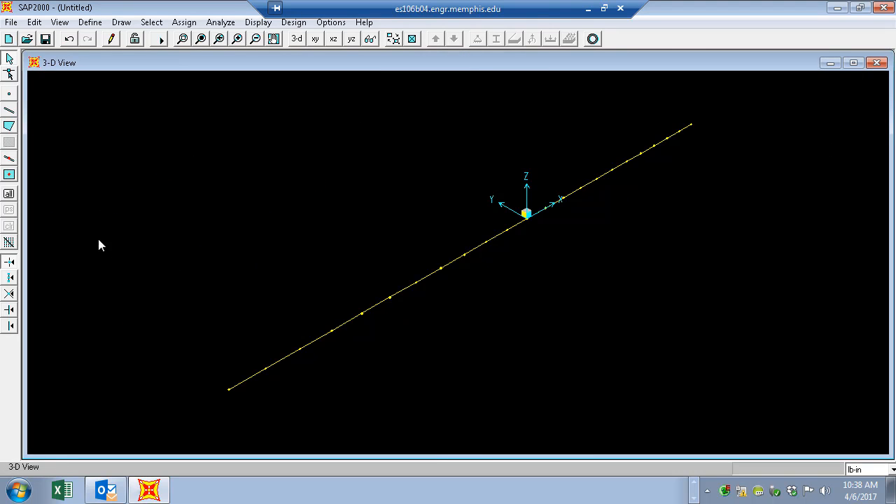
pyautogui.click(333, 39)
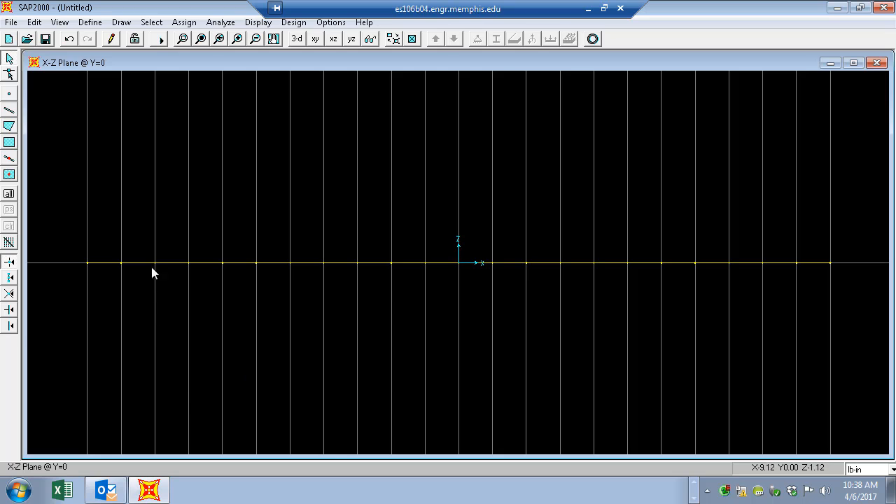
pyautogui.moveTo(114, 245); pyautogui.dragTo(466, 283)
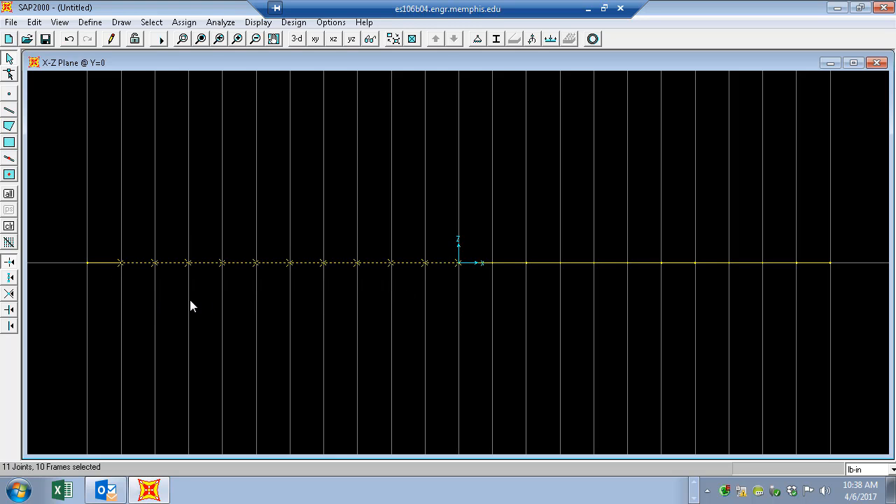
pyautogui.click(34, 23)
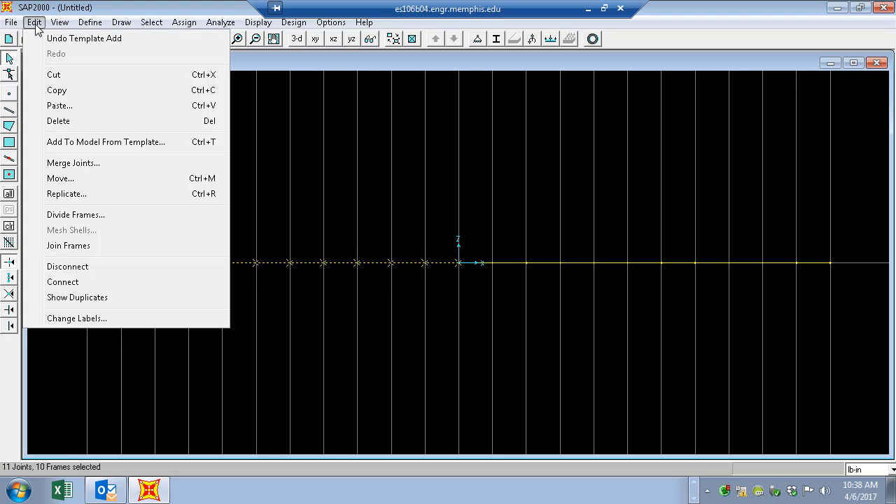
pyautogui.click(68, 246)
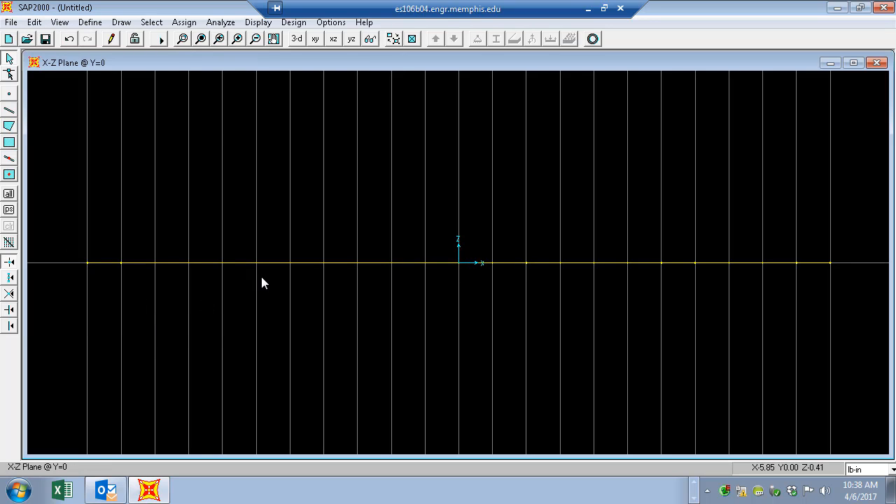
# Hide the grid lines and select the ten frames between midspan and the right 1 in overhang.
pyautogui.press('F7')
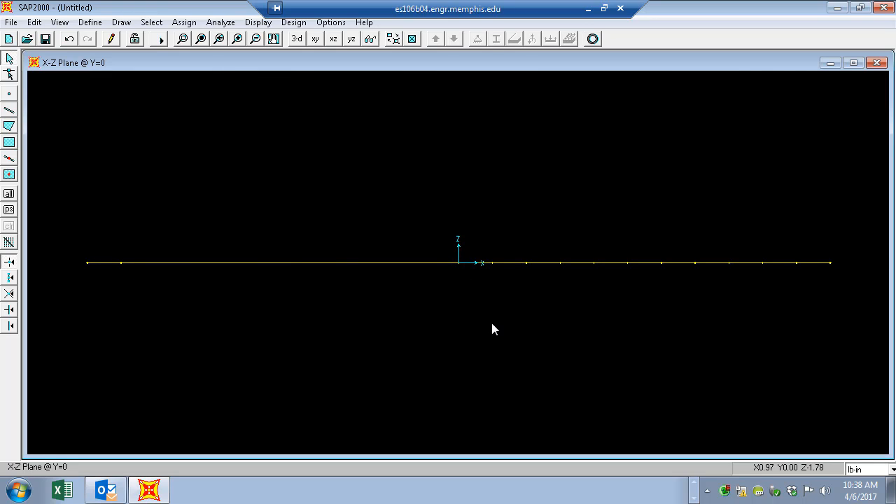
pyautogui.moveTo(431, 227); pyautogui.dragTo(813, 311)
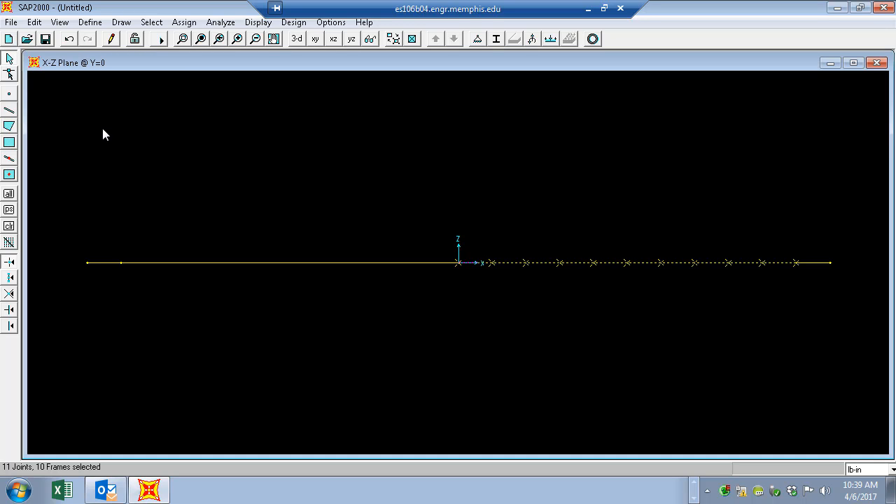
pyautogui.click(12, 23)
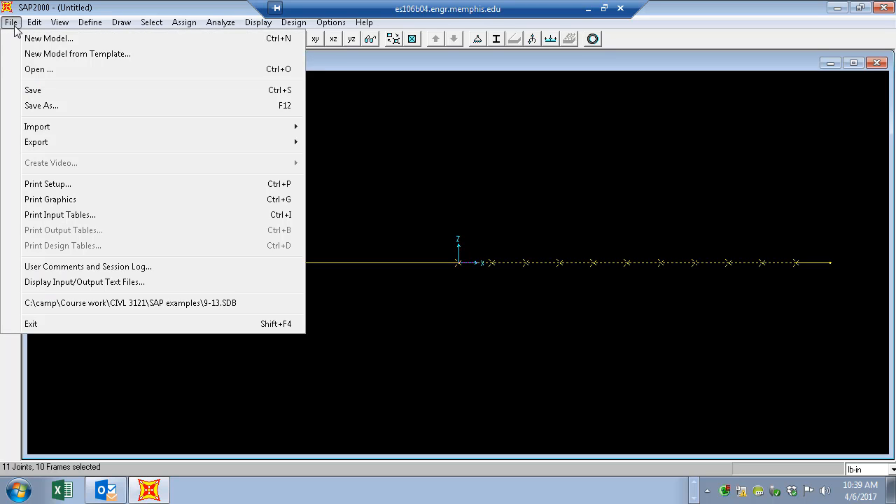
pyautogui.click(42, 55)
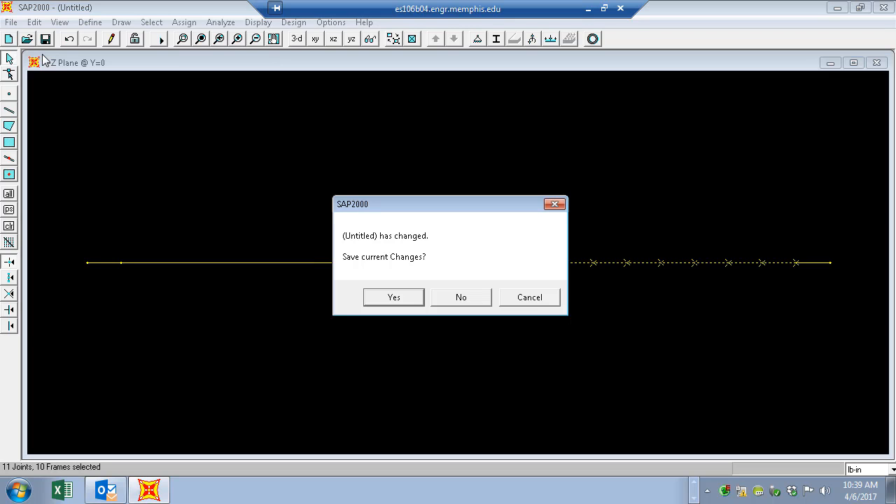
pyautogui.click(439, 297)
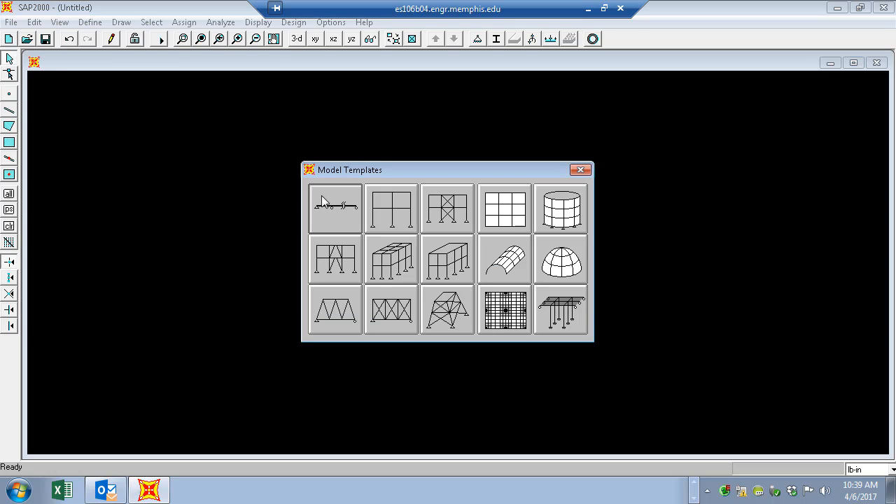
pyautogui.click(321, 195)
pyautogui.doubleClick(518, 234)
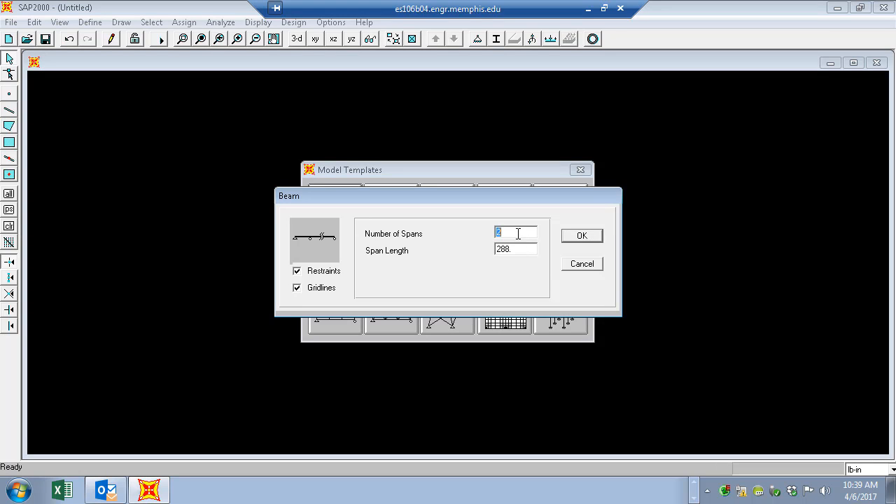
pyautogui.write('22')
pyautogui.doubleClick(517, 251)
pyautogui.write('1')
pyautogui.click(578, 236)
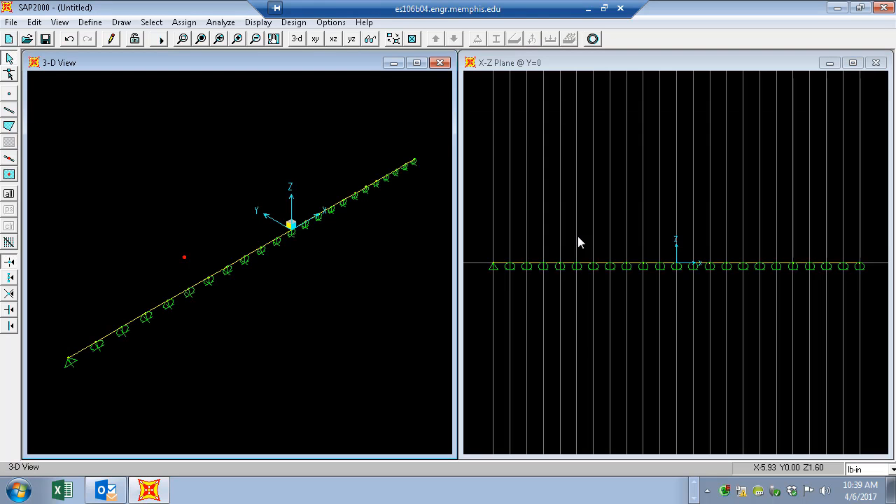
# Discard the current model and create a new one from the beam template with 22 spans, a span length of 1 and no restraints.
pyautogui.click(11, 21)
pyautogui.click(41, 54)
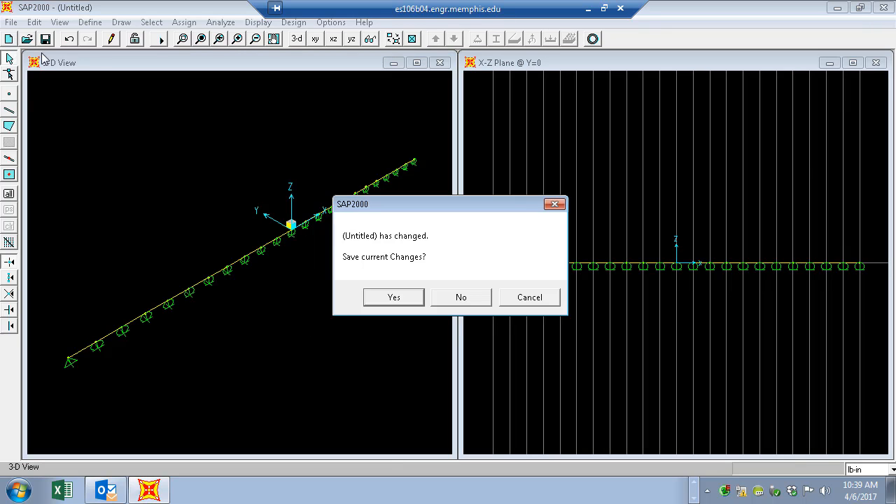
pyautogui.click(396, 298)
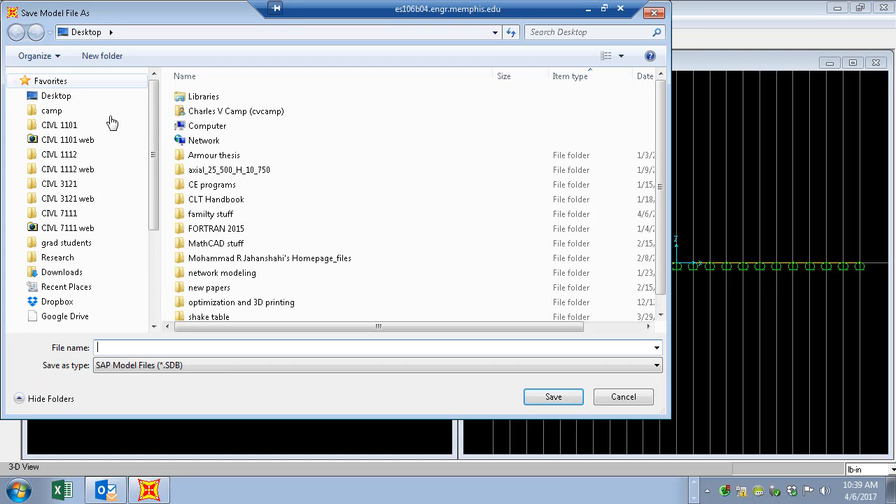
pyautogui.click(644, 396)
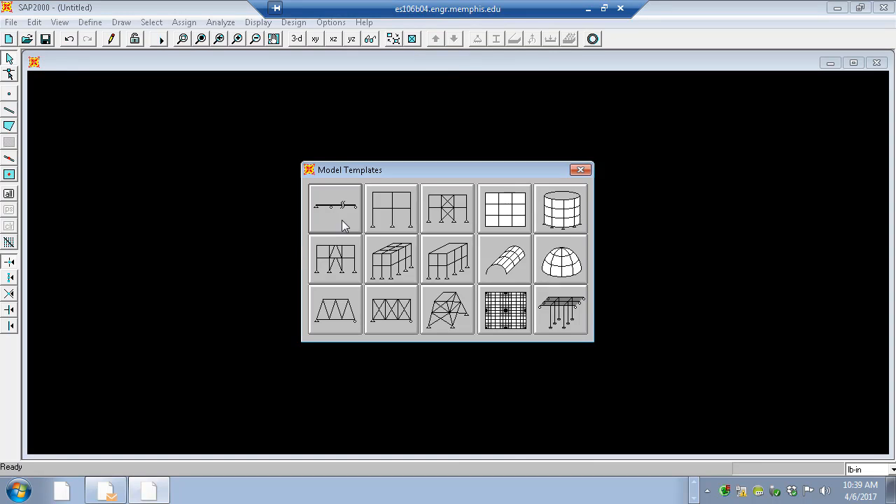
pyautogui.click(344, 222)
pyautogui.doubleClick(518, 233)
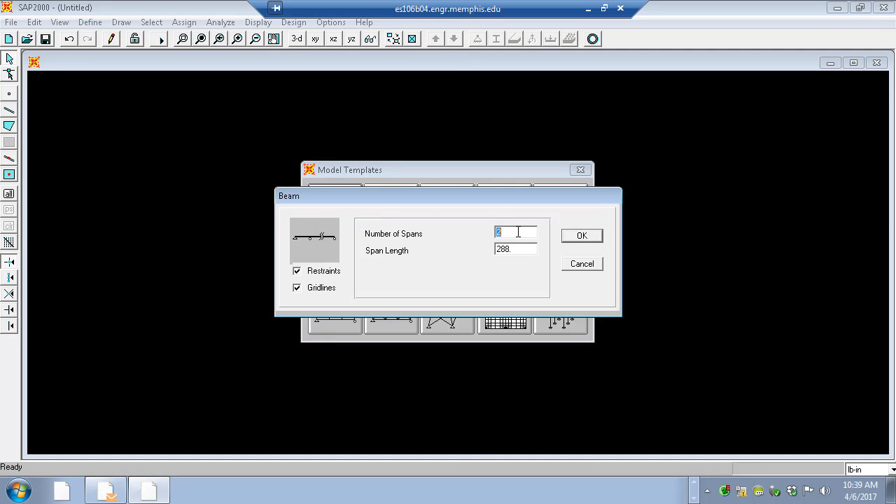
pyautogui.write('1')
pyautogui.press('BackSpace')
pyautogui.write('22')
pyautogui.doubleClick(523, 248)
pyautogui.write('1')
pyautogui.click(315, 272)
pyautogui.click(583, 235)
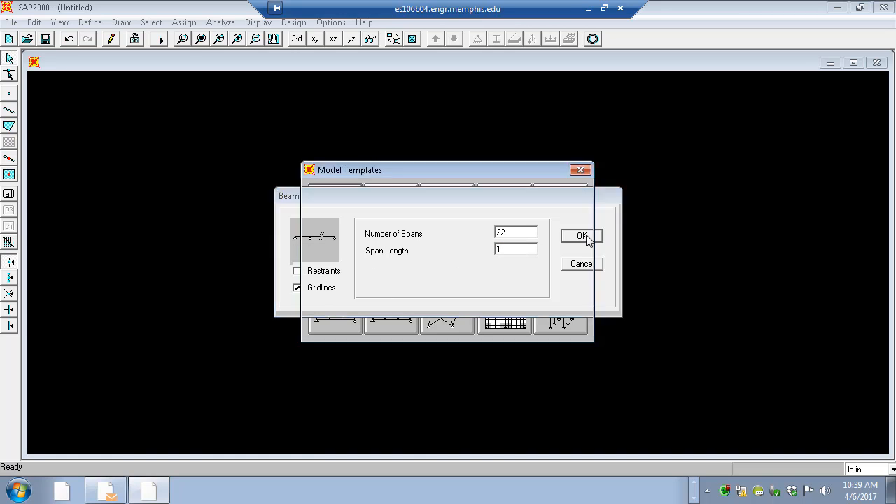
# In a single X-Z plane view, join the ten frames between the beam's left 1 in overhang and midspan into one member.
pyautogui.click(876, 62)
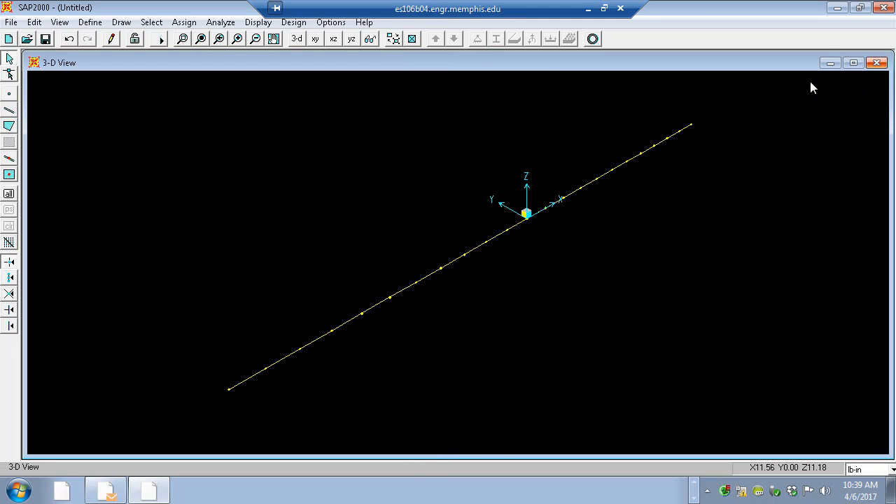
pyautogui.click(334, 39)
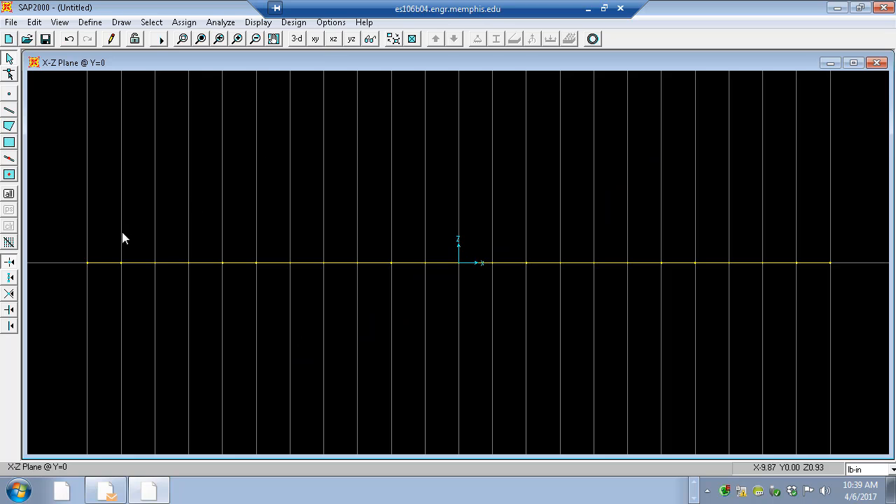
pyautogui.moveTo(108, 239); pyautogui.dragTo(473, 282)
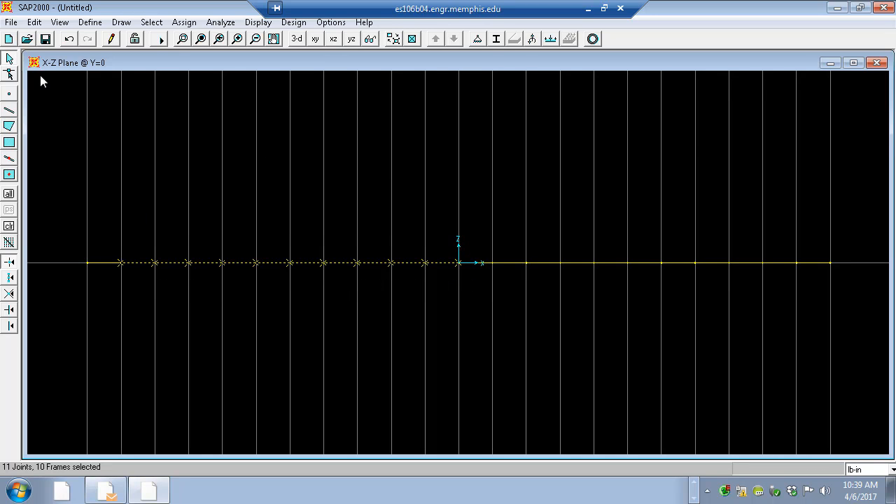
pyautogui.click(34, 21)
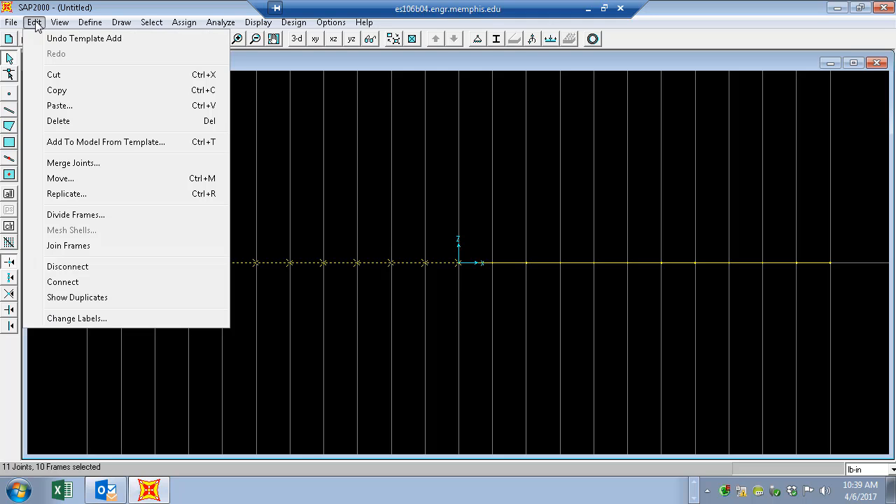
pyautogui.click(68, 246)
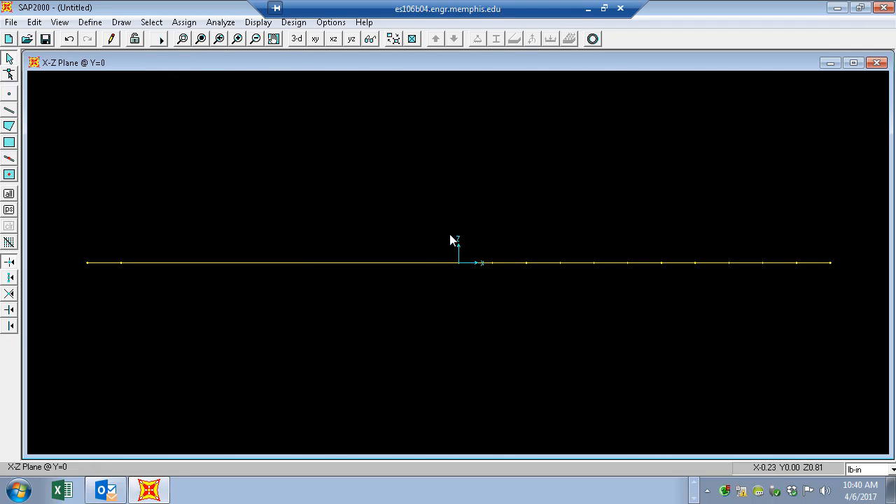
# Join the ten frames between midspan and the beam's right 1 in overhang into one member.
pyautogui.moveTo(447, 233); pyautogui.dragTo(807, 289)
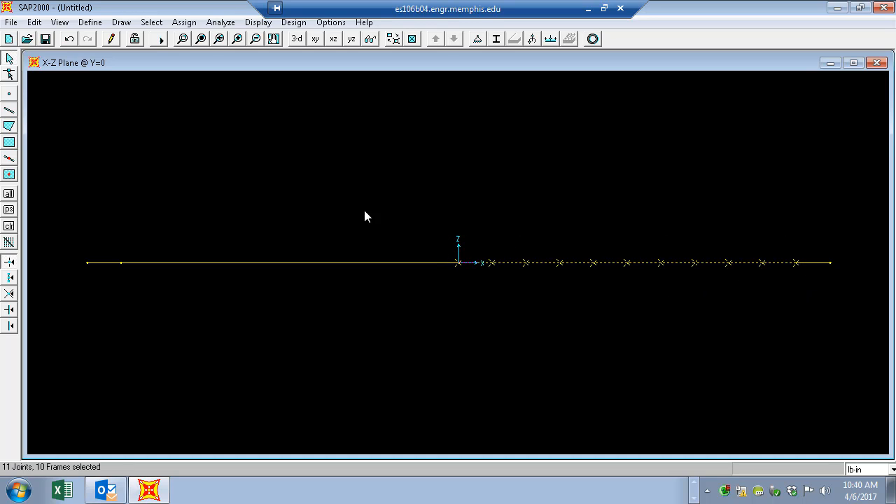
pyautogui.click(35, 22)
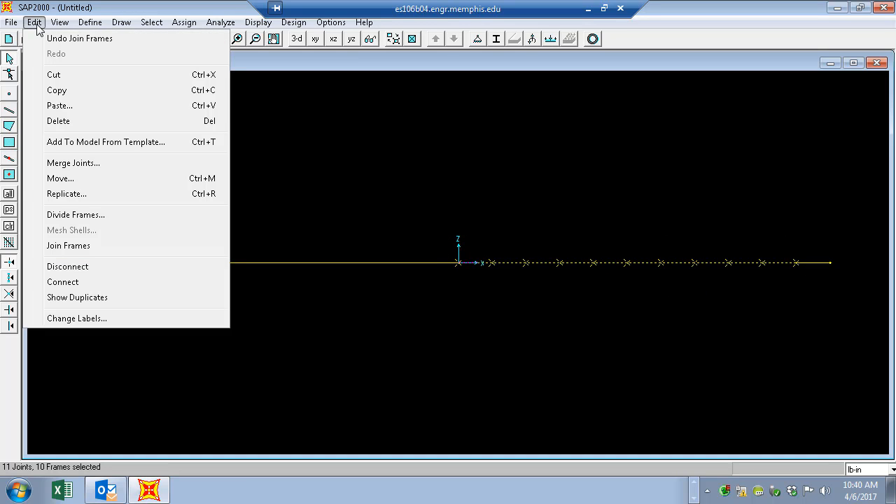
pyautogui.click(71, 245)
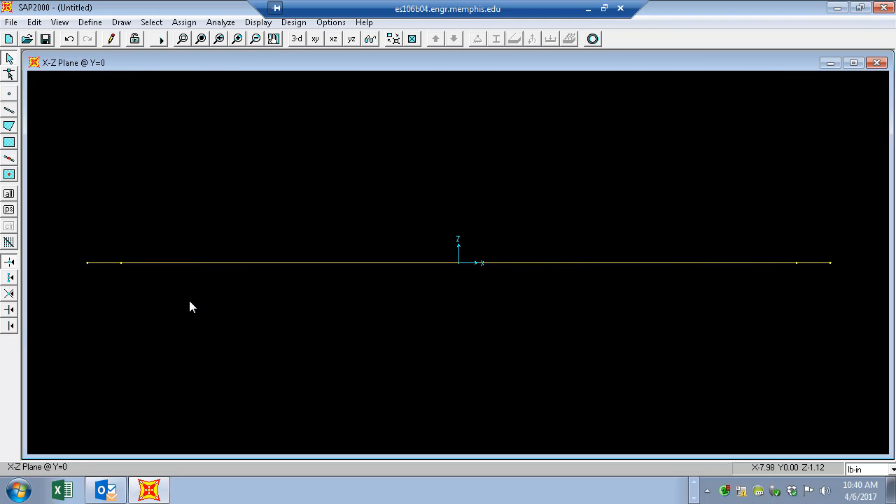
# Assign a pinned restraint, fixing Translation 1, 2 and 3, to the joint 1 in from the beam's left end.
pyautogui.moveTo(102, 241); pyautogui.dragTo(140, 286)
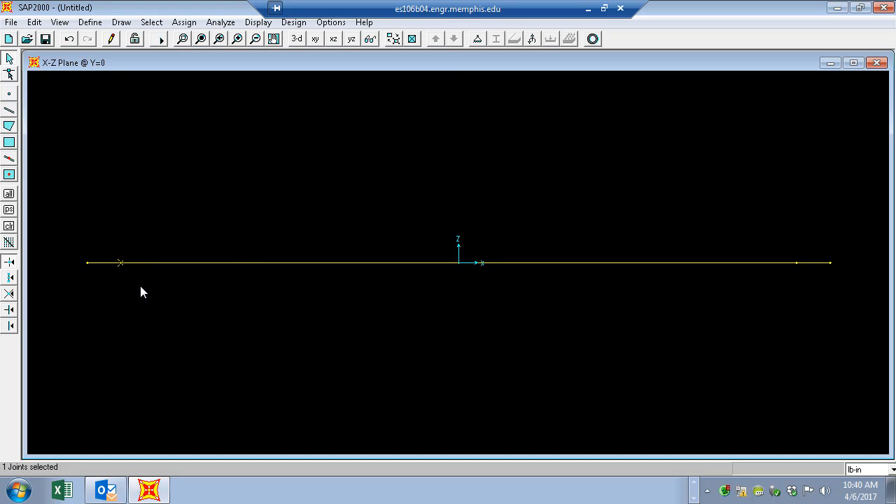
pyautogui.click(477, 39)
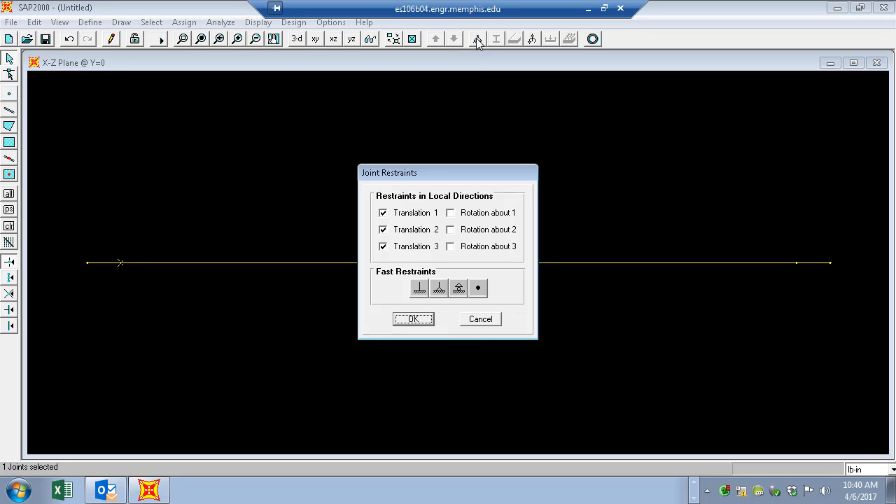
pyautogui.click(439, 290)
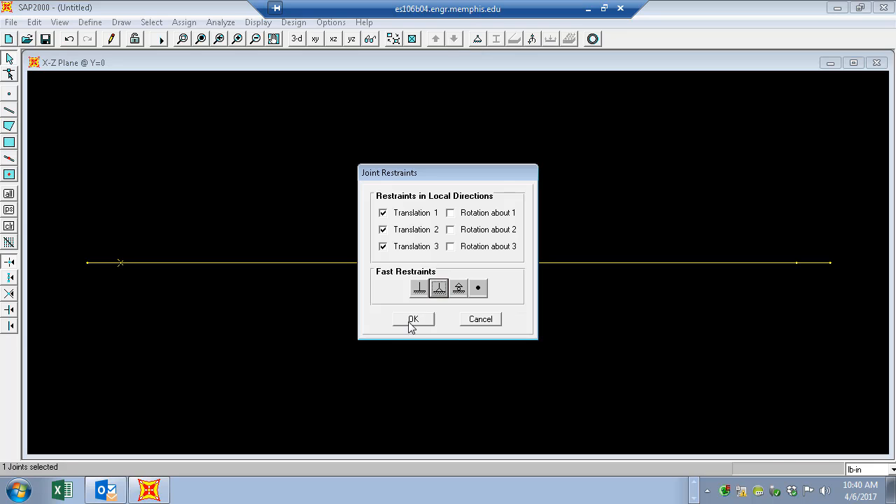
pyautogui.click(411, 319)
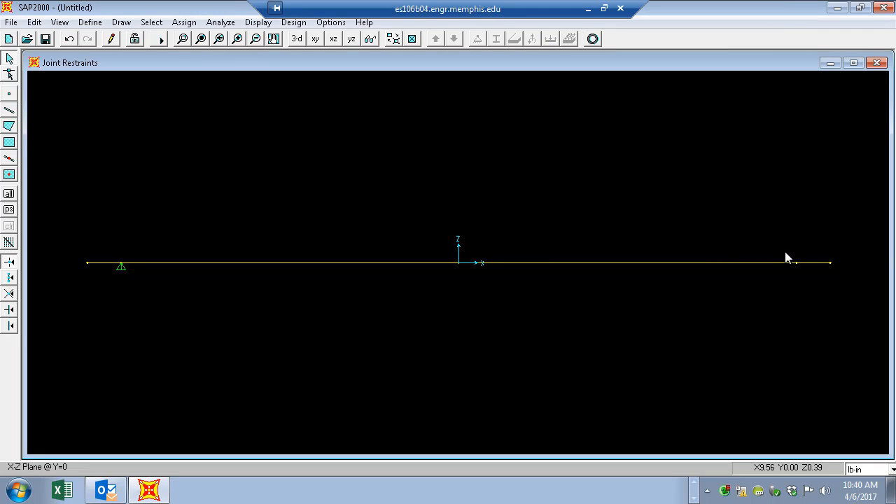
# Assign a roller restraint, fixing only Translation 3, to the joint 1 in from the beam's right end.
pyautogui.moveTo(781, 249); pyautogui.dragTo(805, 285)
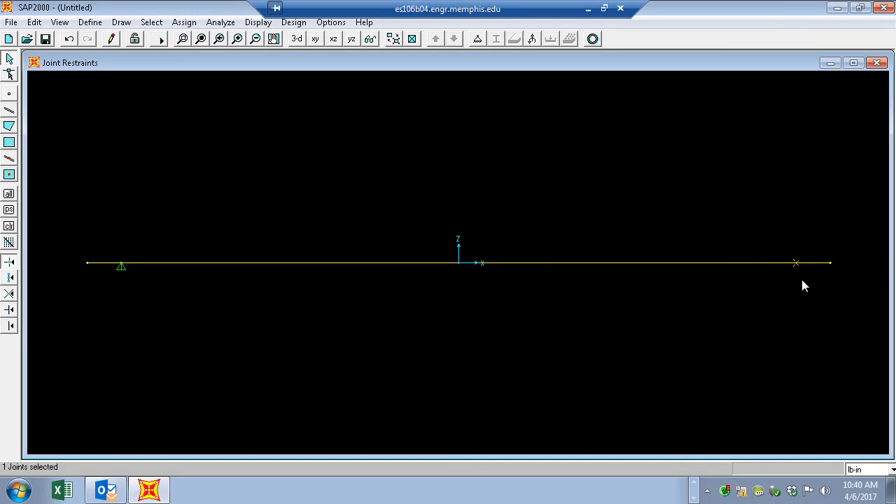
pyautogui.click(477, 38)
pyautogui.click(458, 288)
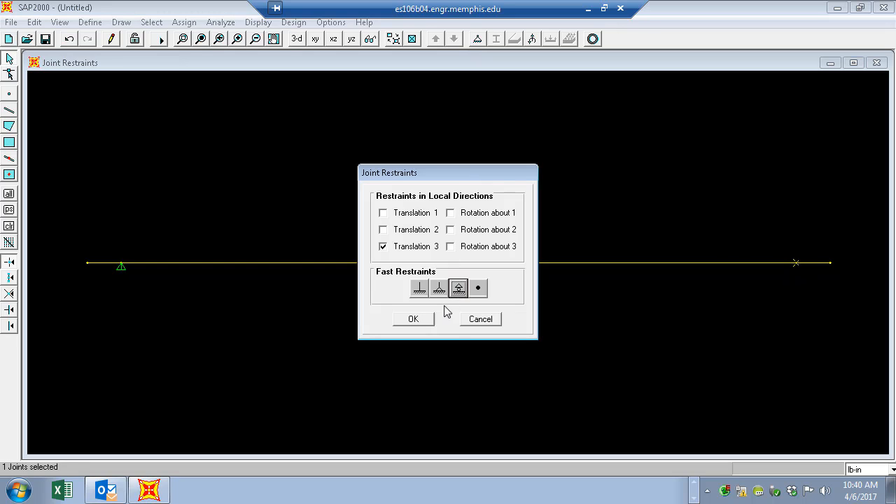
pyautogui.click(413, 318)
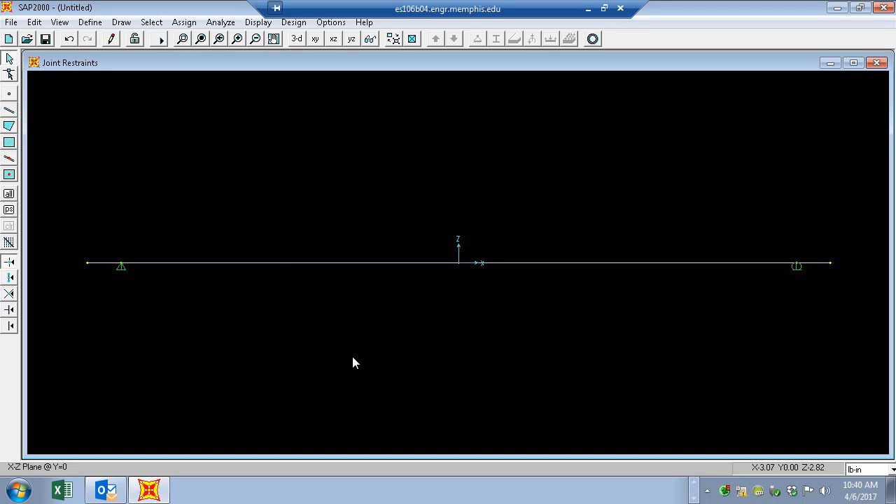
# Add a new material named CARDB with a weight per unit volume of 0.025 and a modulus of elasticity of 58000.
pyautogui.click(90, 23)
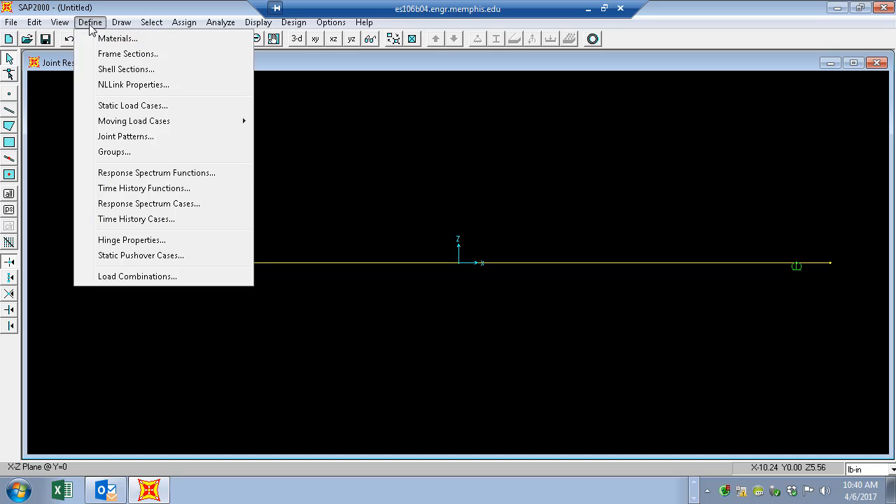
pyautogui.click(106, 38)
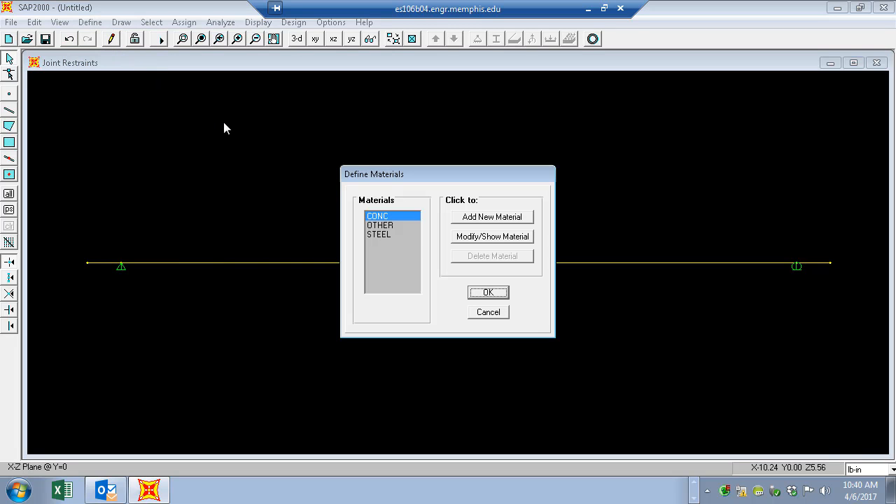
pyautogui.click(492, 223)
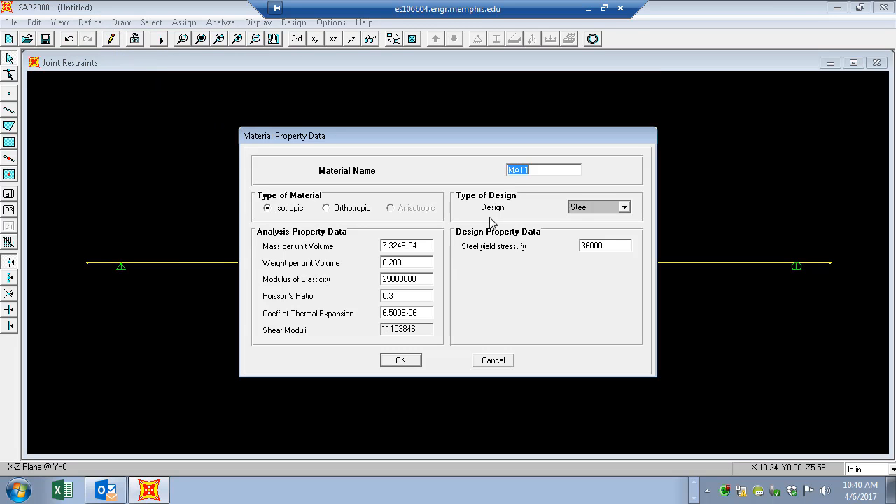
pyautogui.write('CARDB')
pyautogui.doubleClick(418, 264)
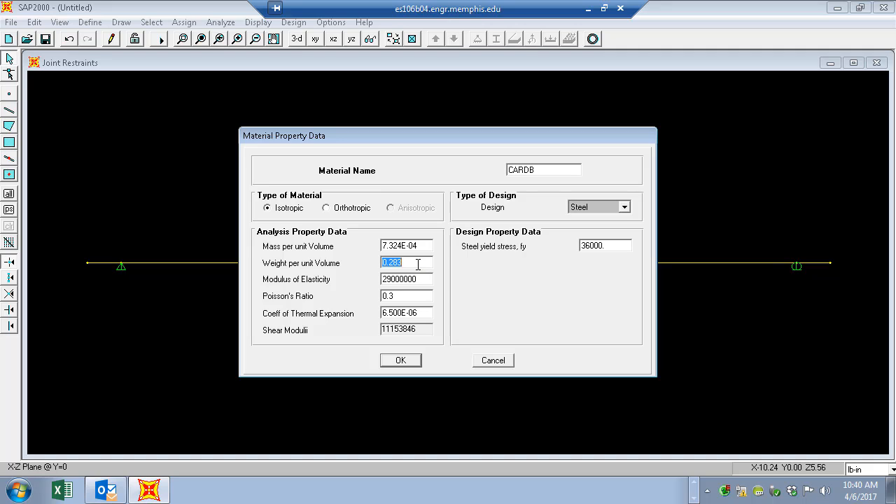
pyautogui.write('0.025')
pyautogui.doubleClick(420, 276)
pyautogui.write('58000')
pyautogui.doubleClick(419, 263)
pyautogui.doubleClick(418, 280)
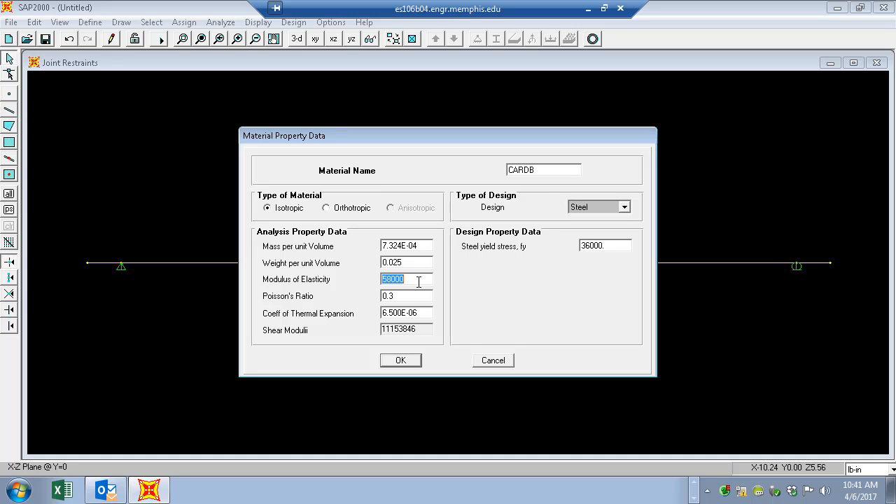
pyautogui.click(400, 359)
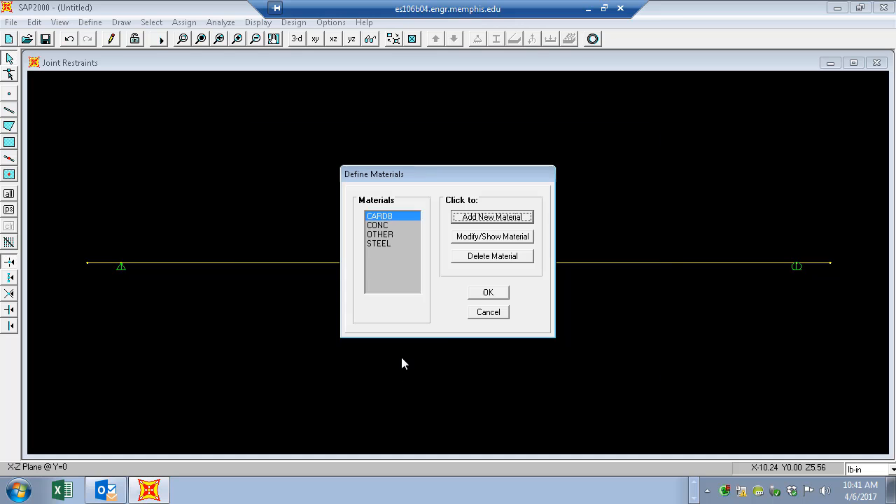
pyautogui.click(488, 293)
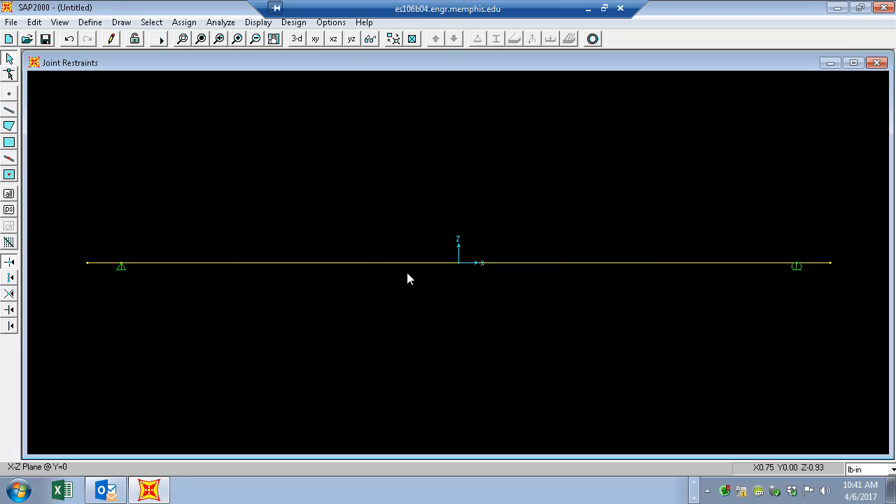
# Rename the rectangular frame section FSEC1 as 3X1 and set its material to CARDB.
pyautogui.click(89, 21)
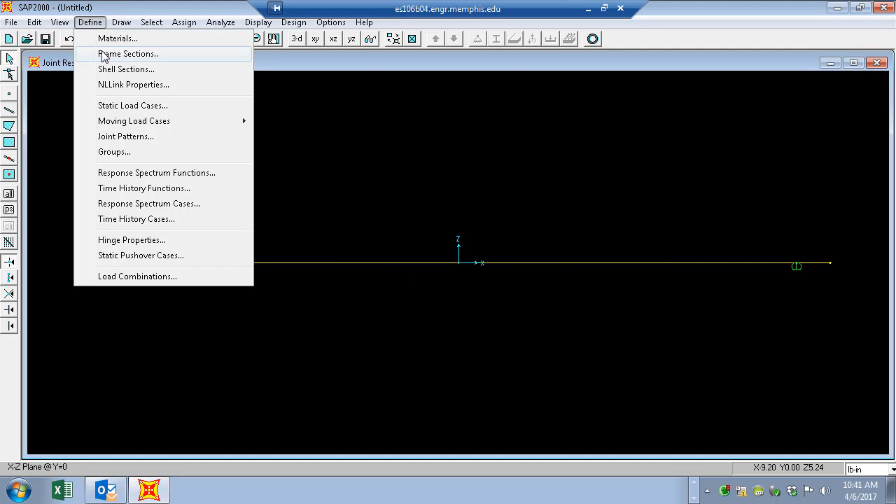
pyautogui.click(103, 53)
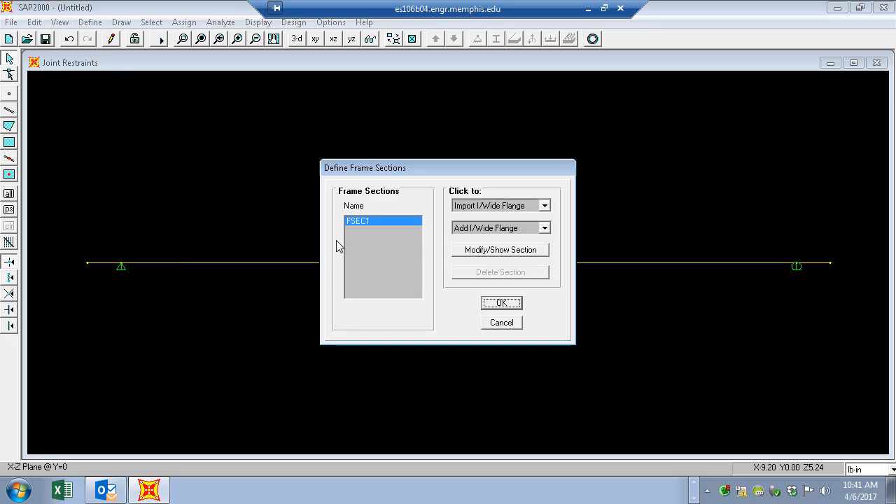
pyautogui.click(472, 251)
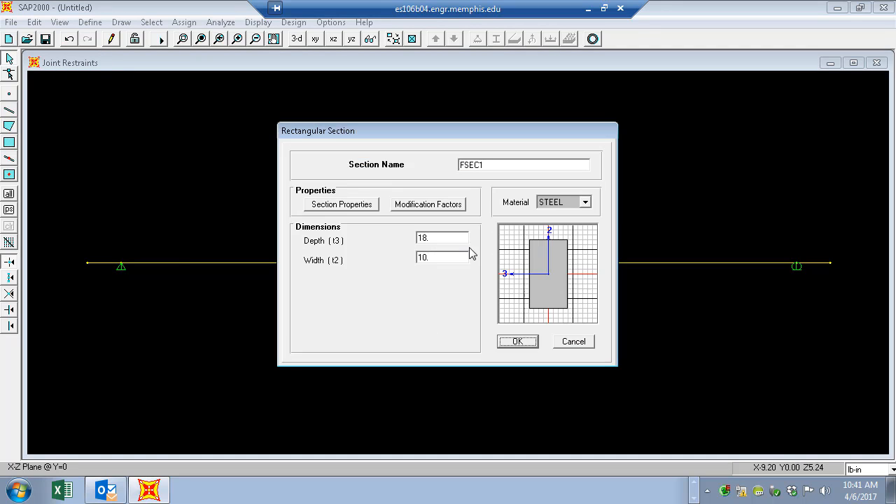
pyautogui.doubleClick(505, 164)
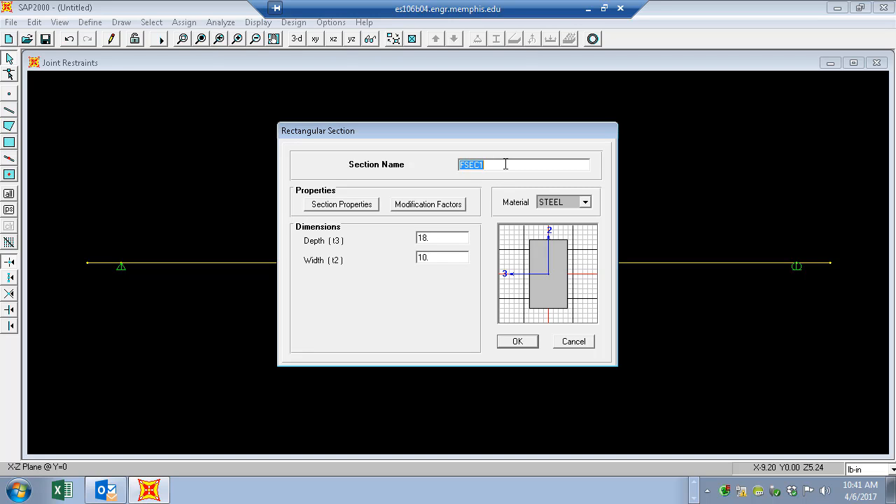
pyautogui.write('3x12')
pyautogui.press('BackSpace')
pyautogui.click(585, 202)
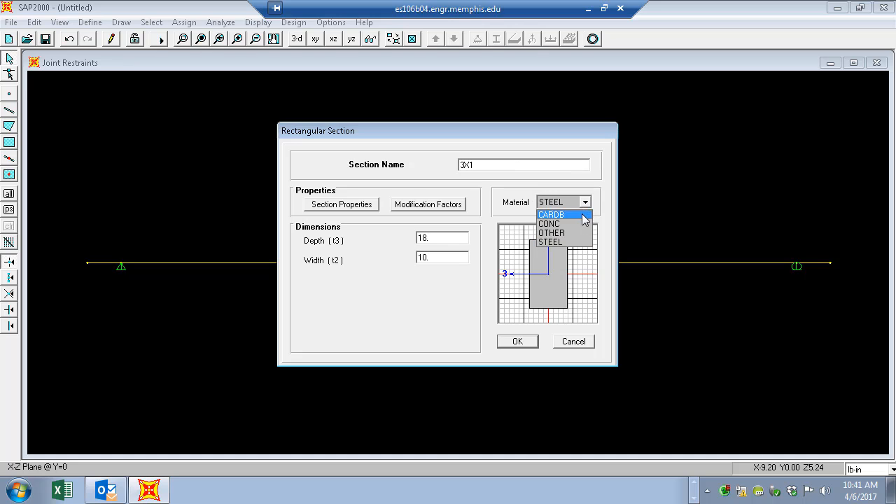
pyautogui.click(579, 214)
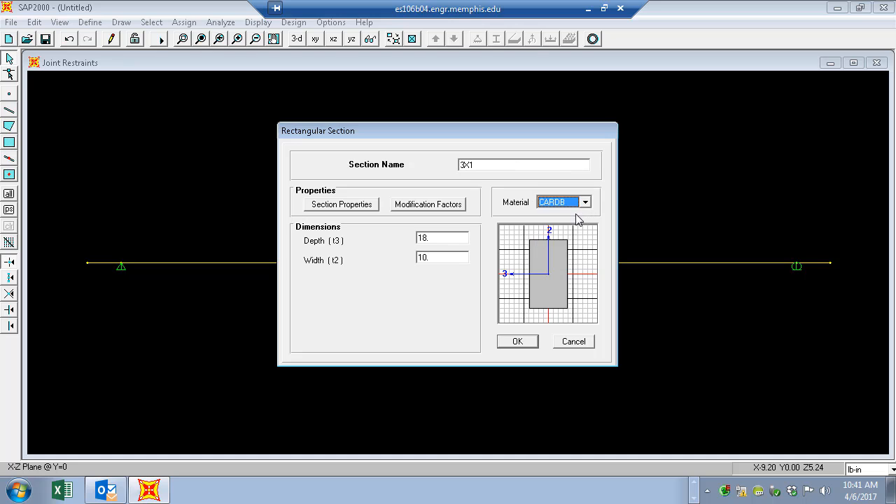
# Set the 3X1 section's depth to 3 and its width to 0.5, and accept the section definition.
pyautogui.click(442, 236)
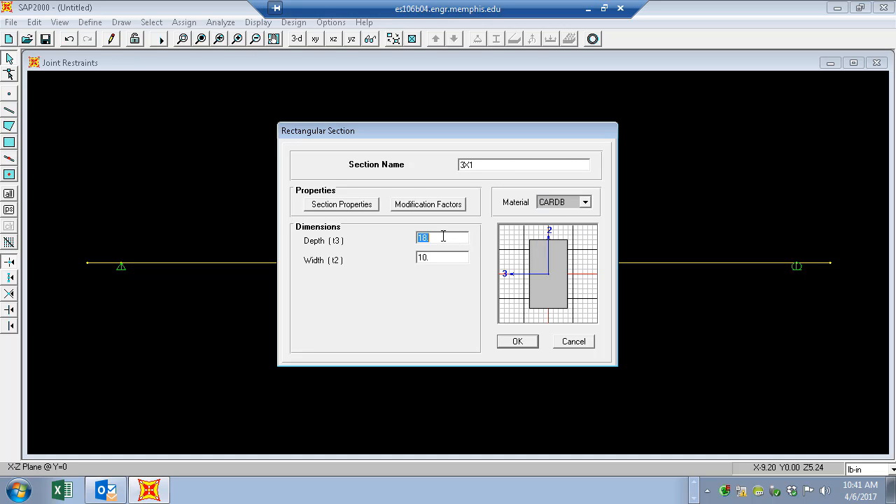
pyautogui.write('3')
pyautogui.click(439, 258)
pyautogui.write('.5')
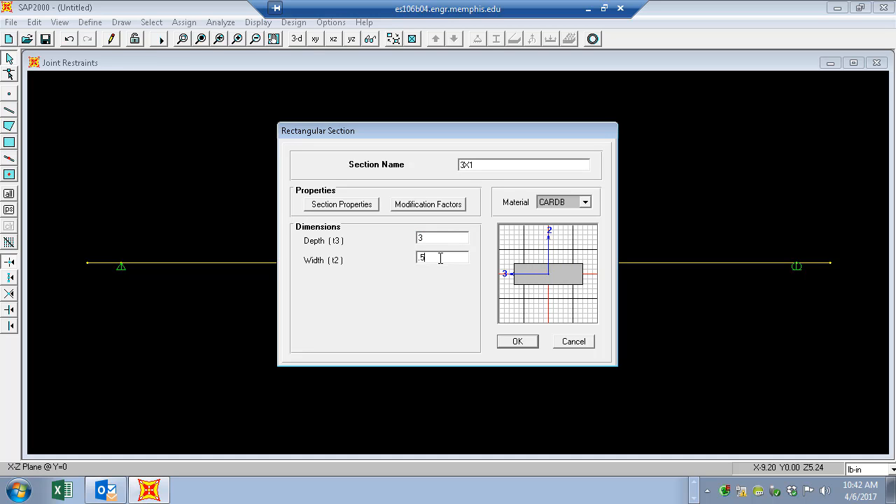
pyautogui.click(445, 238)
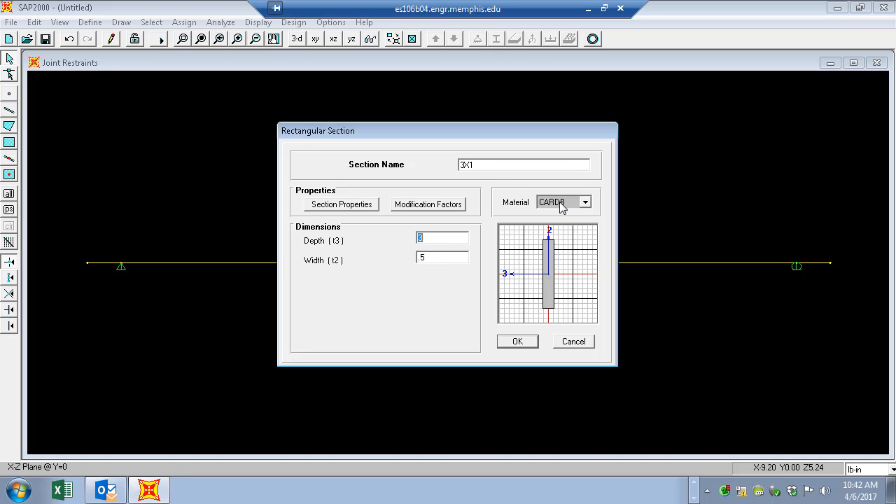
pyautogui.click(518, 341)
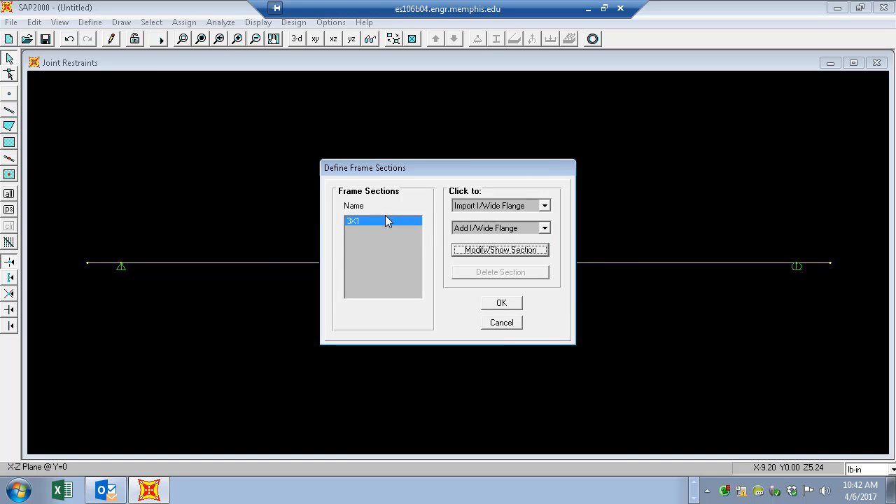
pyautogui.click(509, 303)
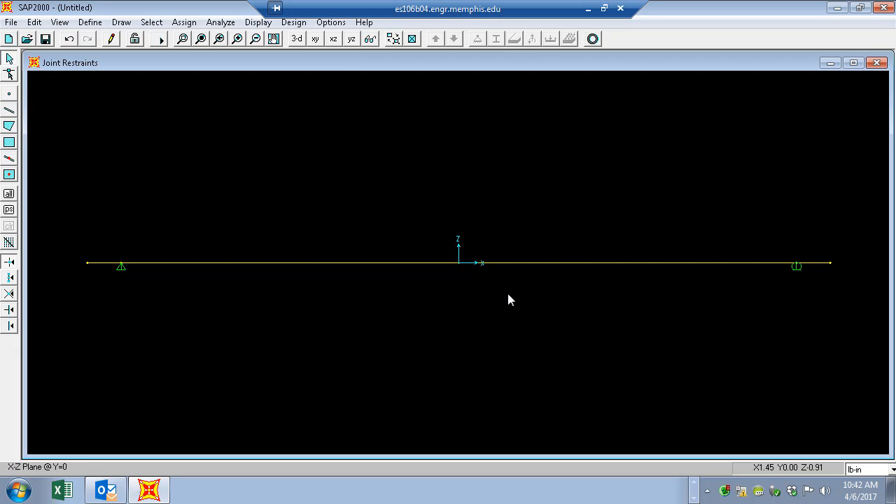
# Assign the 3X1 section to all frames of the beam.
pyautogui.hotkey('ctrl', 'shift', 'a')
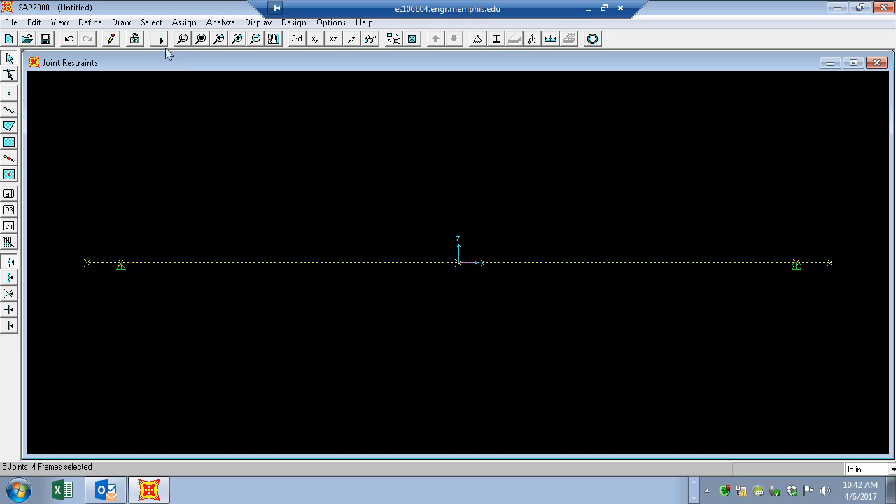
pyautogui.click(184, 21)
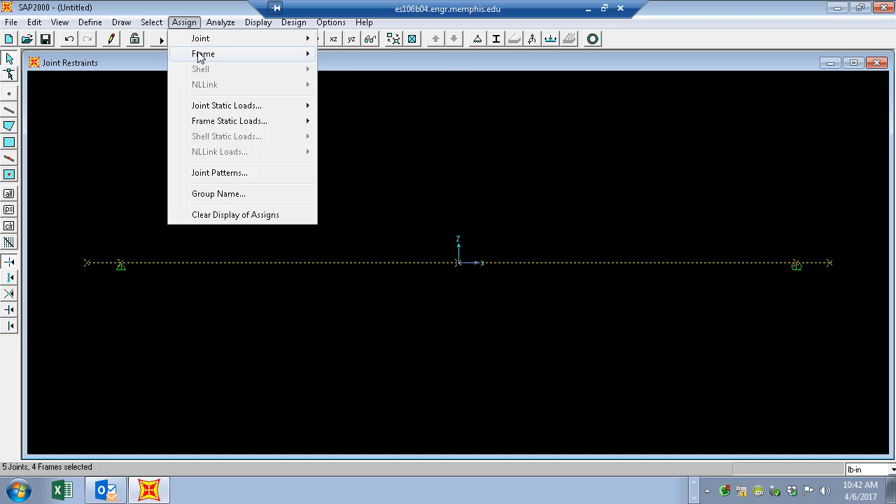
pyautogui.moveTo(201, 56)
pyautogui.click(342, 54)
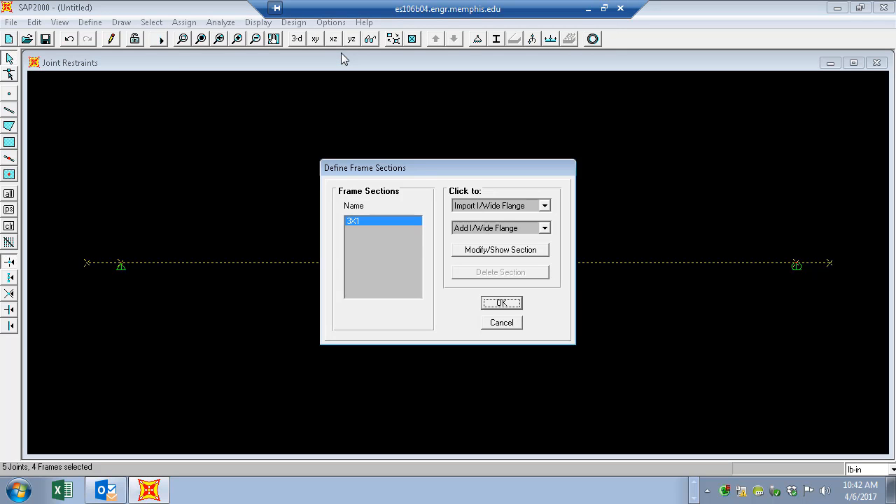
pyautogui.click(500, 303)
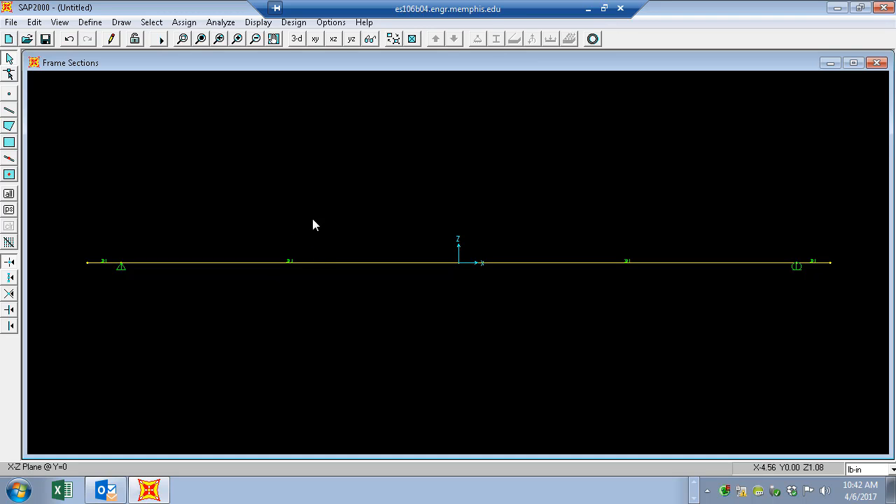
# Display the beam's frames as extrusions in a 3-D view.
pyautogui.click(413, 39)
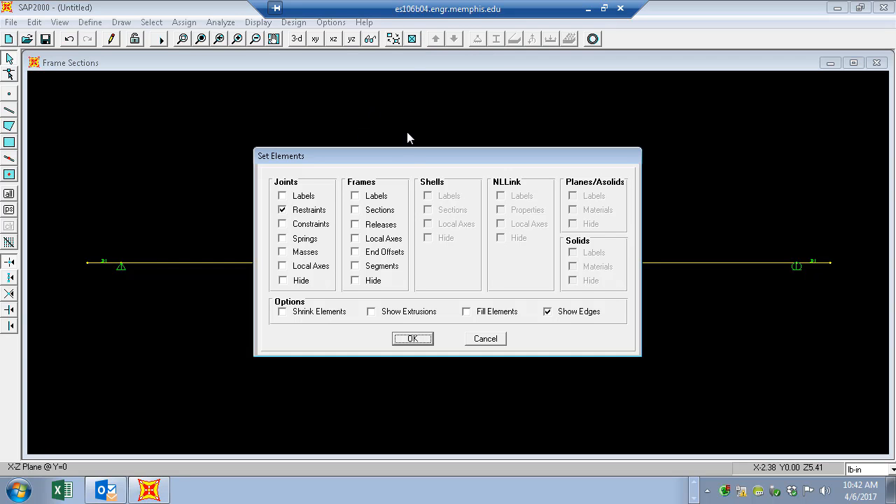
pyautogui.click(374, 315)
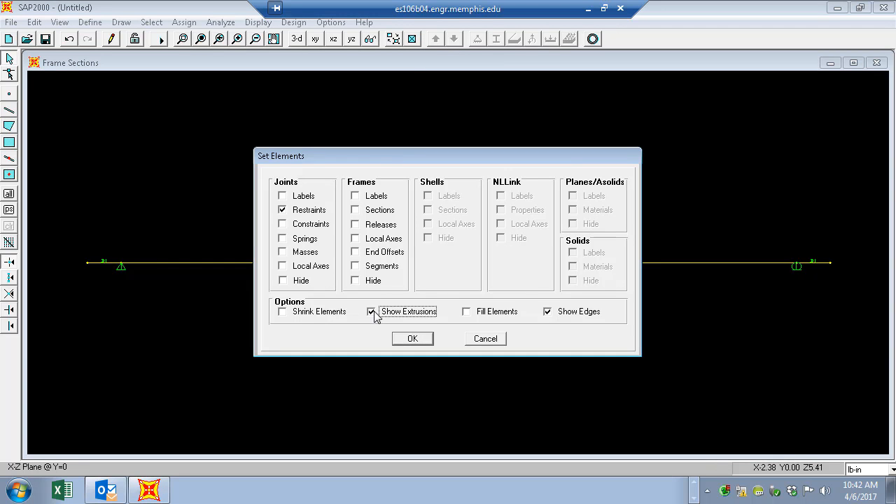
pyautogui.click(413, 339)
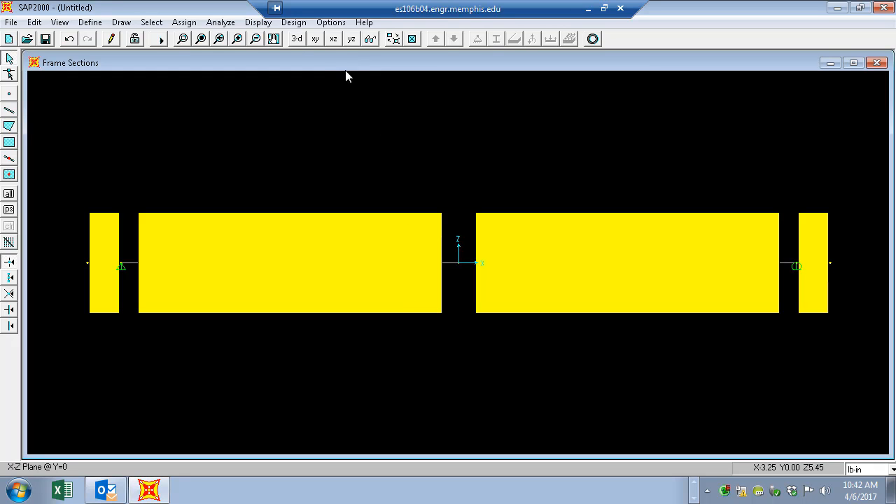
pyautogui.click(300, 41)
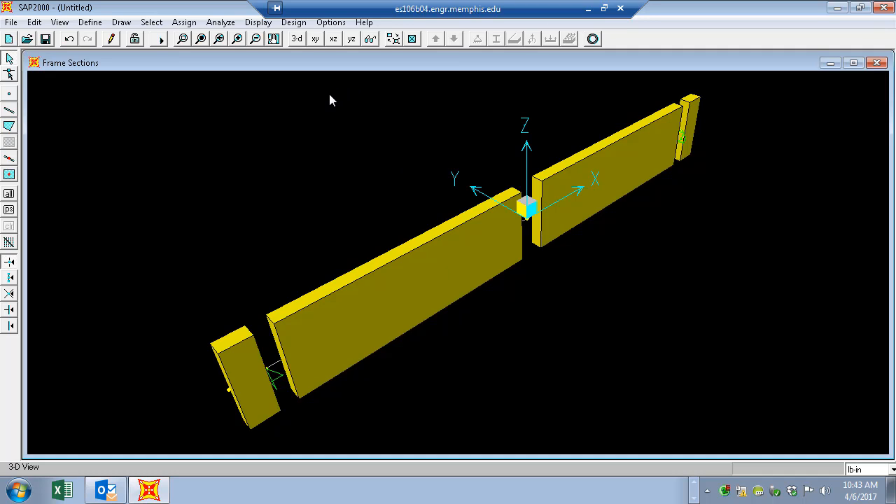
# Limit the analysis degrees of freedom to a plane frame in the XZ plane.
pyautogui.click(221, 23)
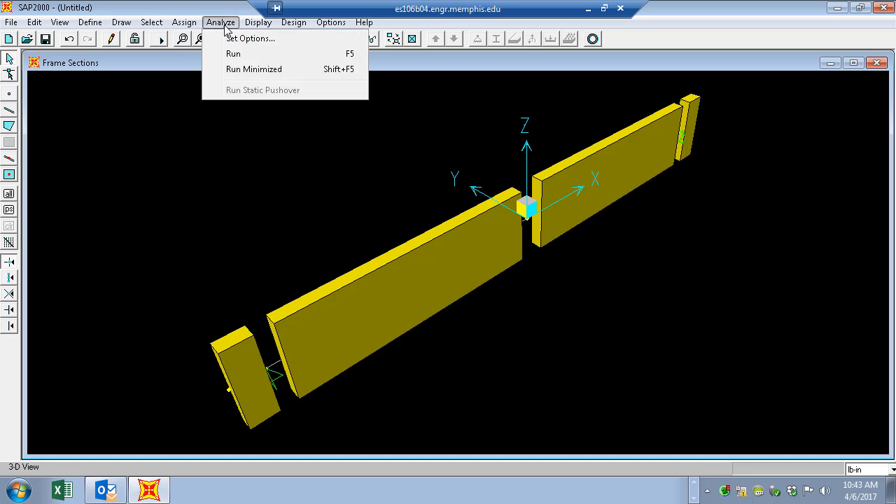
pyautogui.click(234, 40)
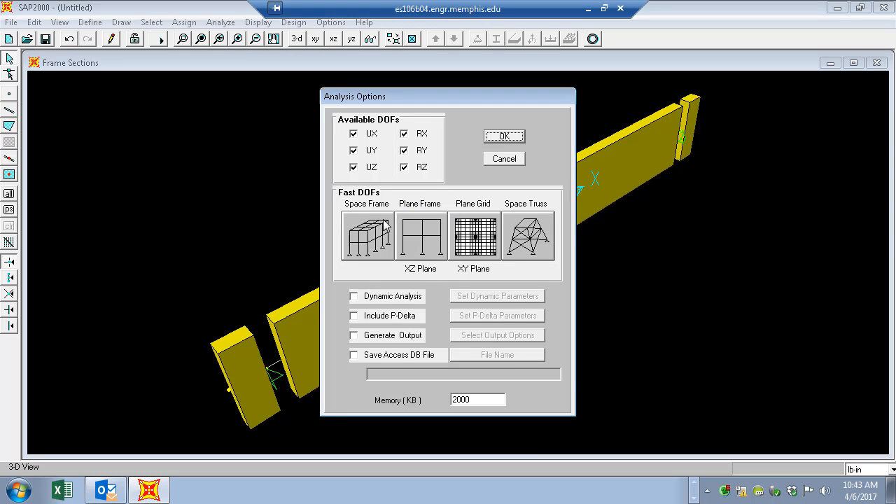
pyautogui.click(428, 244)
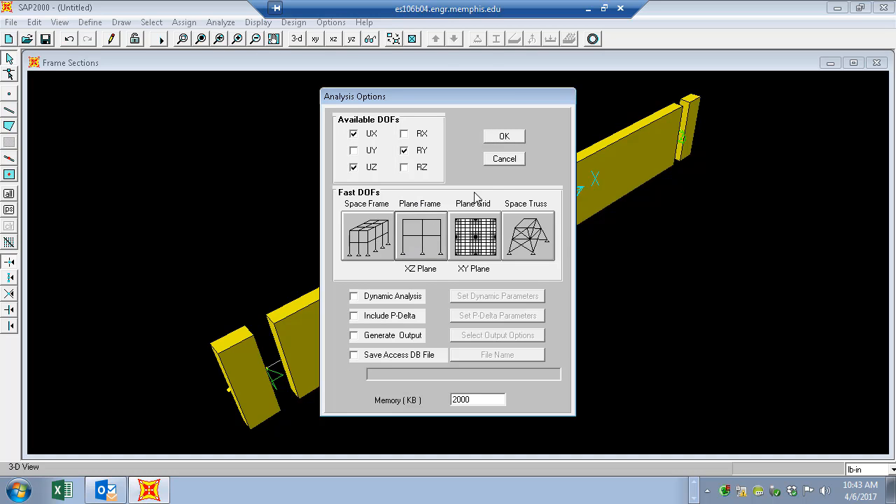
pyautogui.click(509, 139)
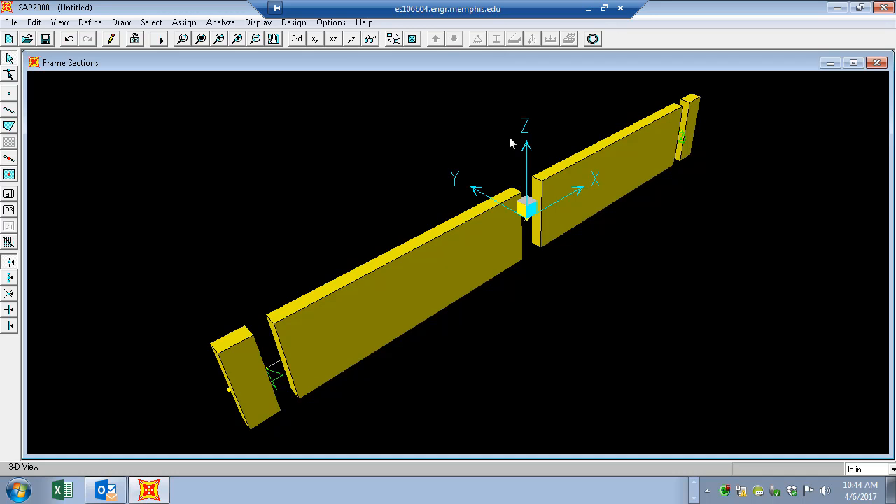
# Add a static load case named WEIGHT of type DEAD with a self weight multiplier of 1.
pyautogui.click(91, 23)
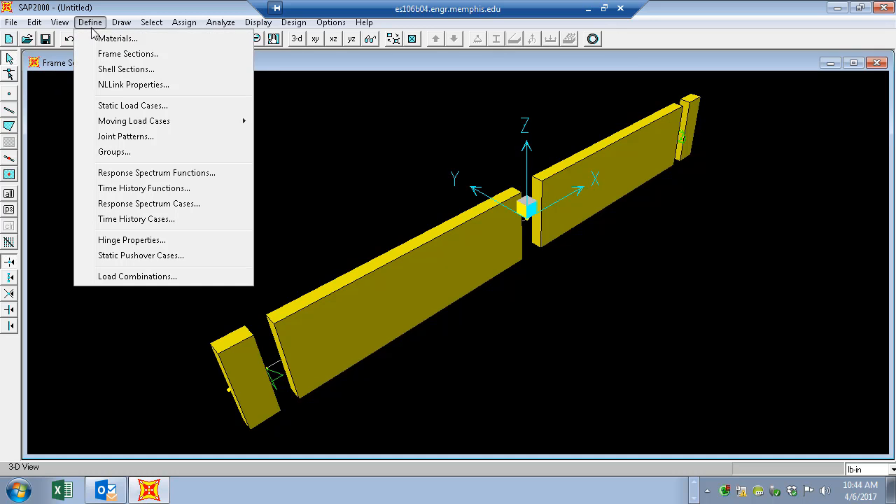
pyautogui.click(121, 107)
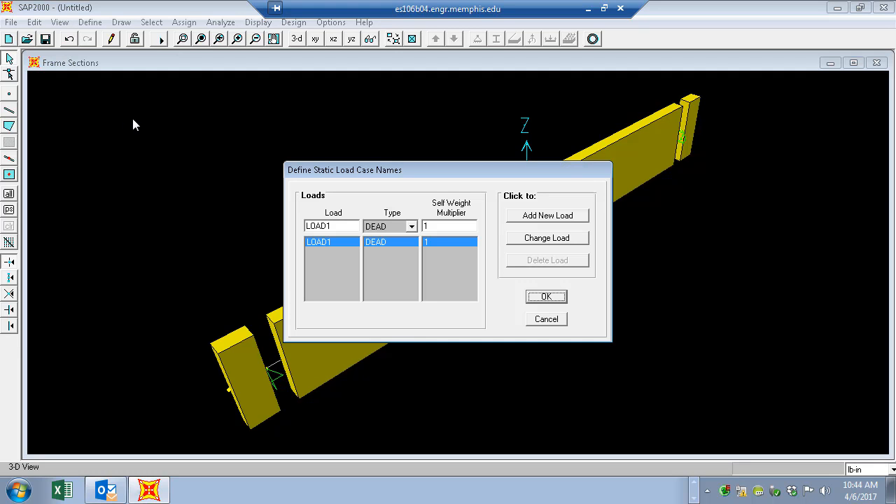
pyautogui.doubleClick(334, 225)
pyautogui.write('WEIGHT')
pyautogui.click(525, 215)
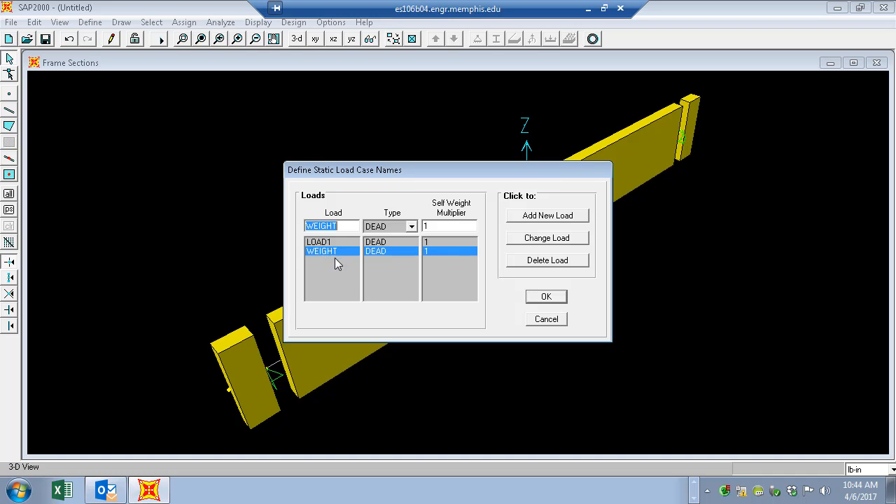
pyautogui.click(546, 298)
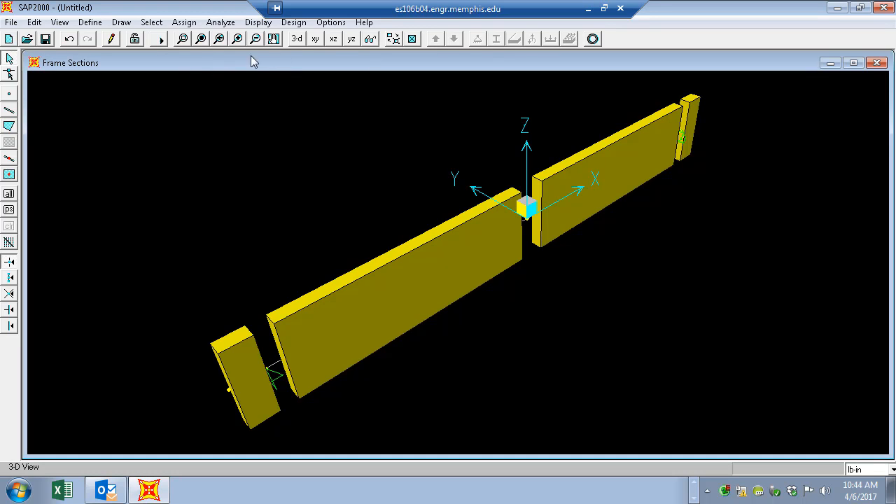
# Turn off the extruded display of the frames and return to the XZ plane view.
pyautogui.click(412, 40)
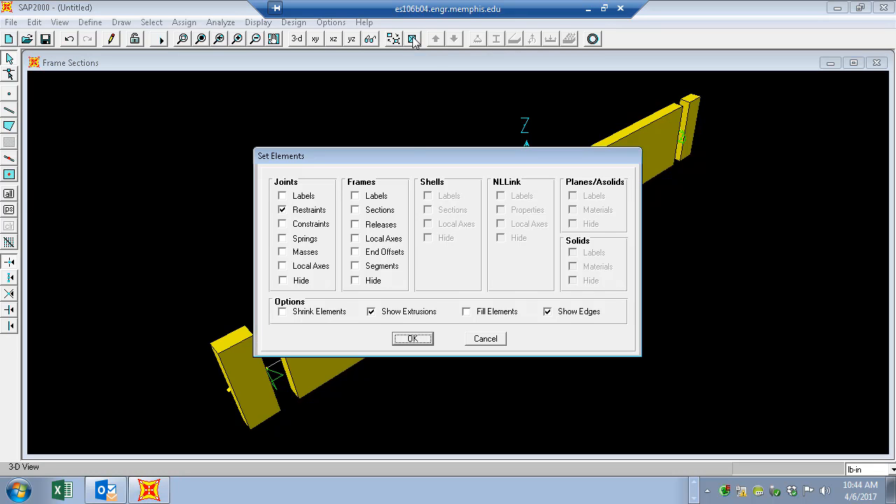
pyautogui.click(394, 312)
pyautogui.click(410, 339)
pyautogui.click(334, 39)
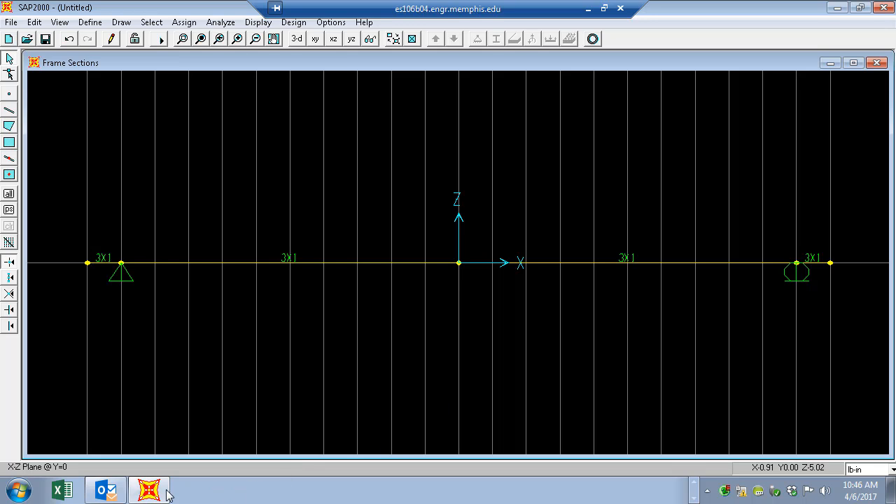
# Start a trapezoidal span load in LOAD1 on the frame between the pinned support and midspan, using absolute distances from End-I.
pyautogui.moveTo(159, 496)
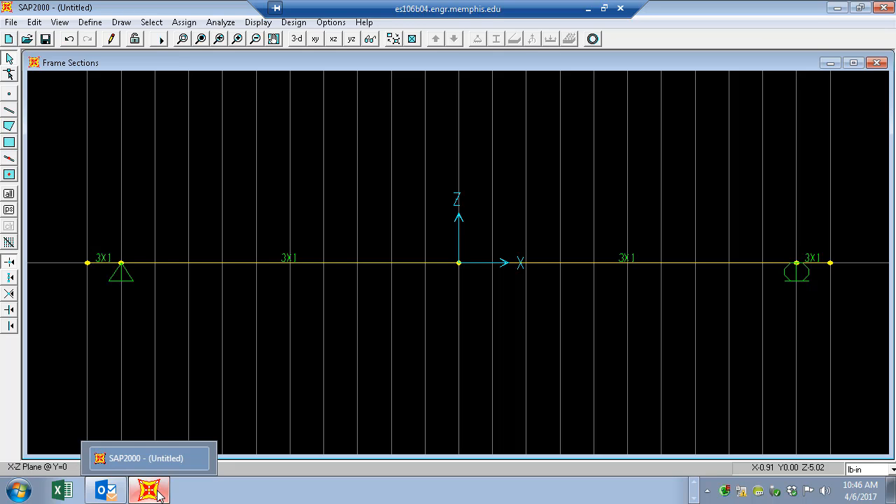
pyautogui.click(235, 266)
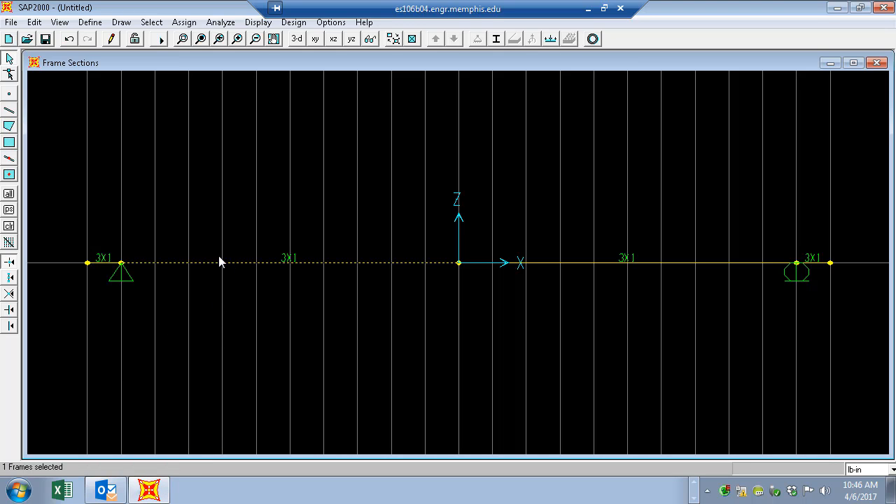
pyautogui.click(182, 23)
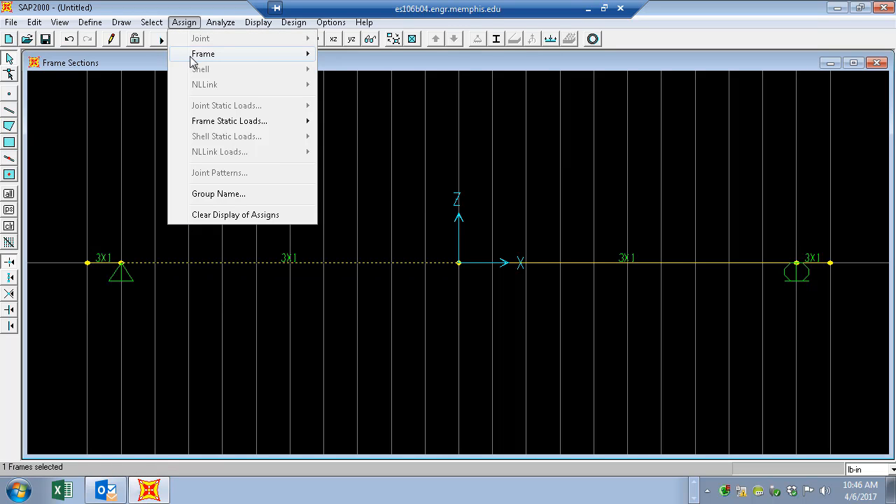
pyautogui.moveTo(194, 61)
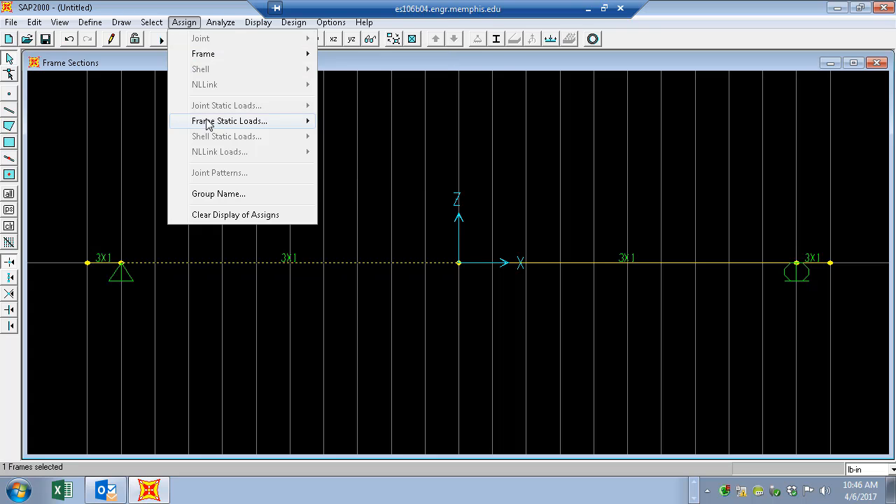
pyautogui.moveTo(254, 123)
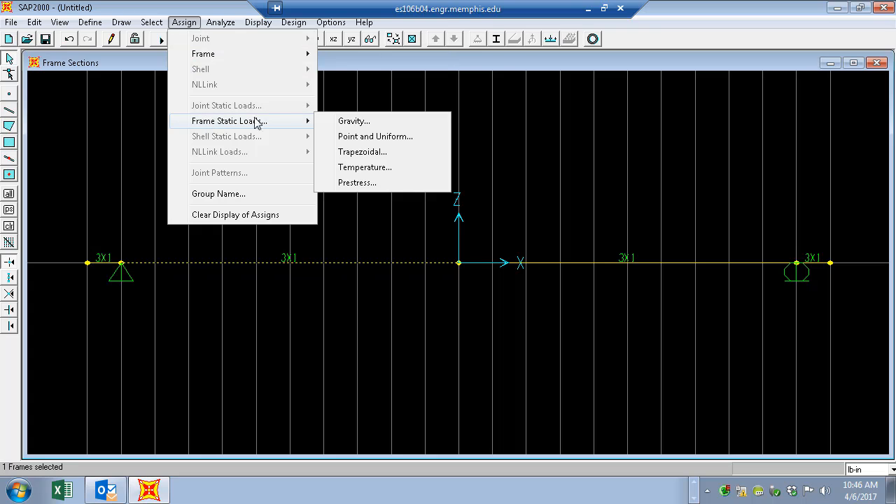
pyautogui.click(352, 153)
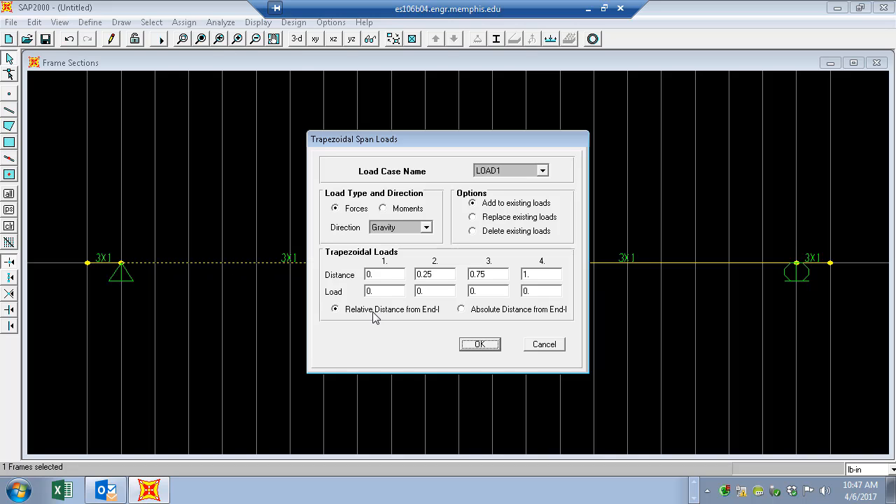
pyautogui.click(461, 310)
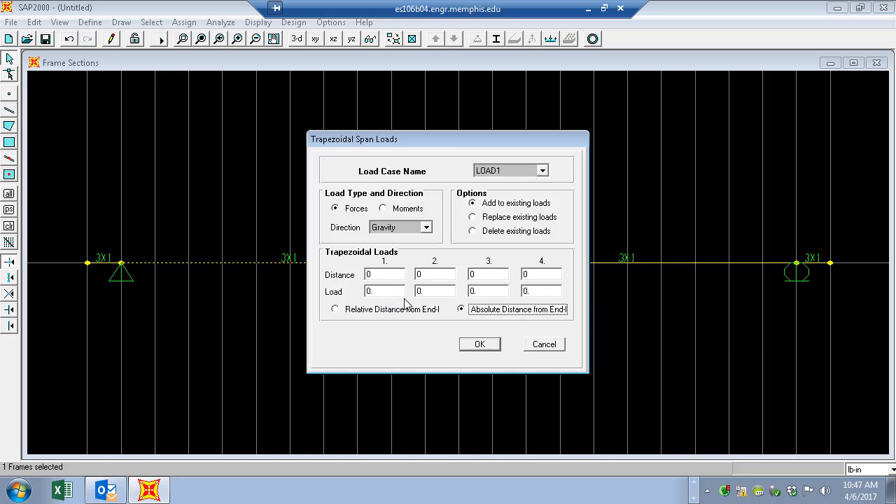
# Set the load points to 0 at distance 7, -40 at distance 7 and -40 at distance 10, and apply the load.
pyautogui.doubleClick(442, 274)
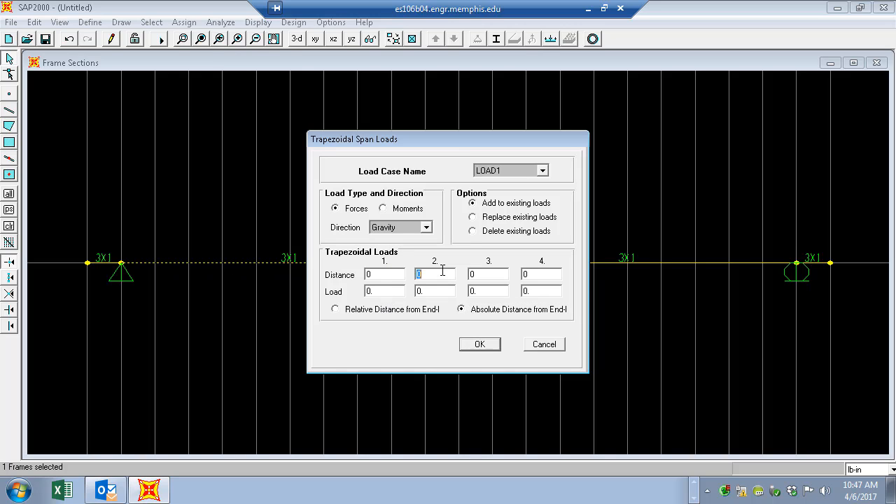
pyautogui.write('7')
pyautogui.doubleClick(493, 274)
pyautogui.write('7')
pyautogui.doubleClick(483, 291)
pyautogui.write('-4')
pyautogui.doubleClick(544, 274)
pyautogui.write('10')
pyautogui.doubleClick(544, 290)
pyautogui.write('-40')
pyautogui.click(484, 344)
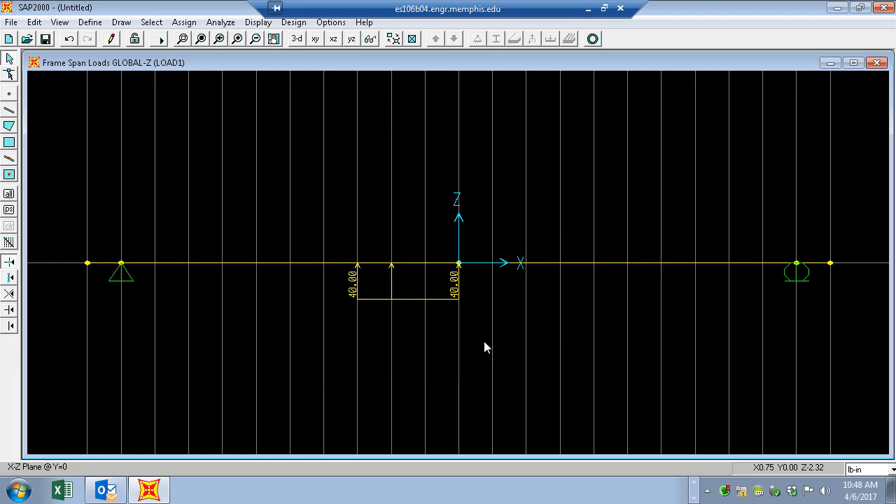
# Replace the existing trapezoidal load on the frame between the pinned support and midspan with the same values in the Global Z direction.
pyautogui.click(292, 263)
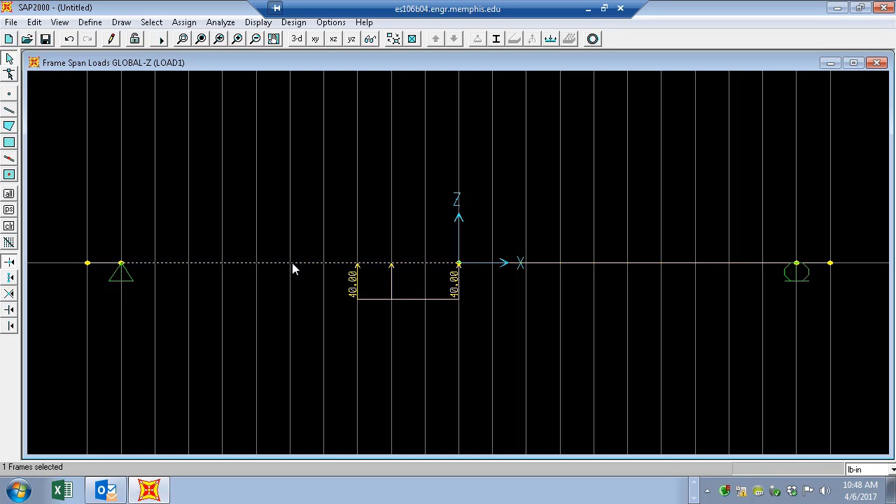
pyautogui.click(188, 22)
pyautogui.moveTo(210, 126)
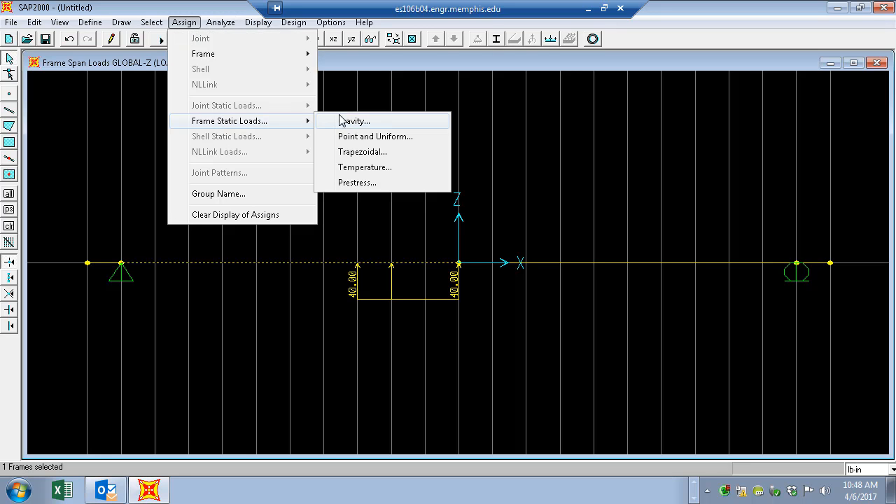
pyautogui.click(360, 151)
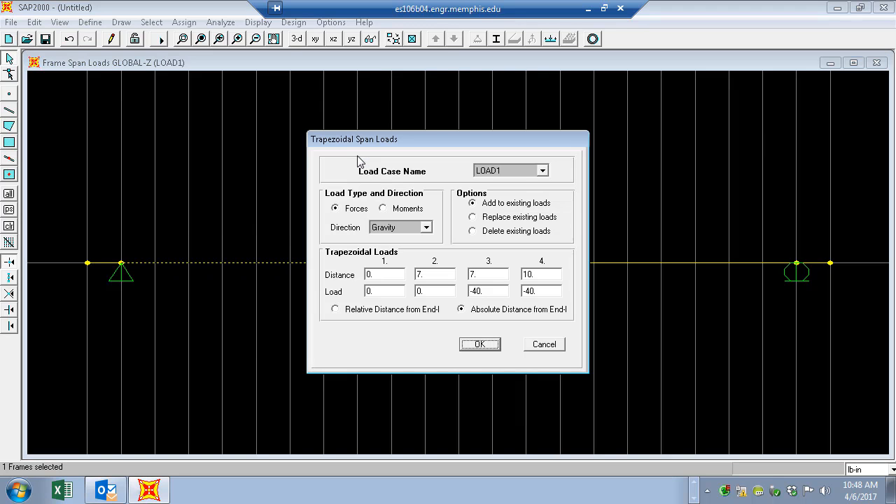
pyautogui.click(425, 228)
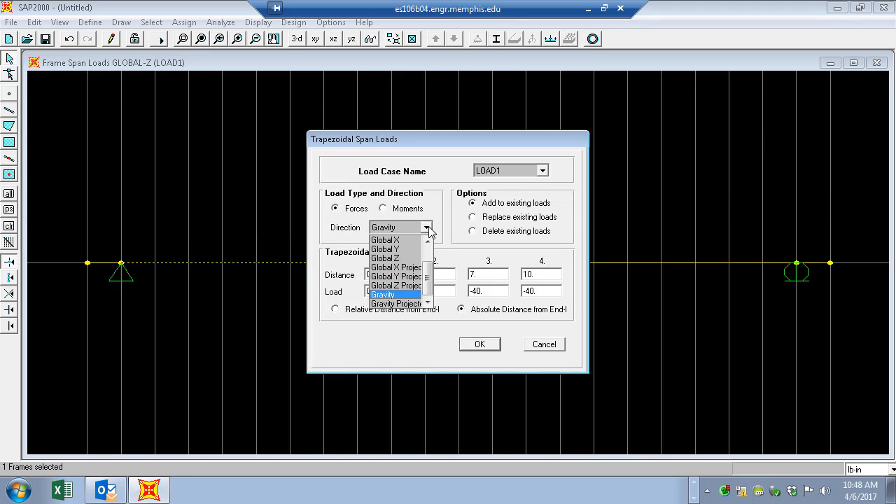
pyautogui.click(413, 260)
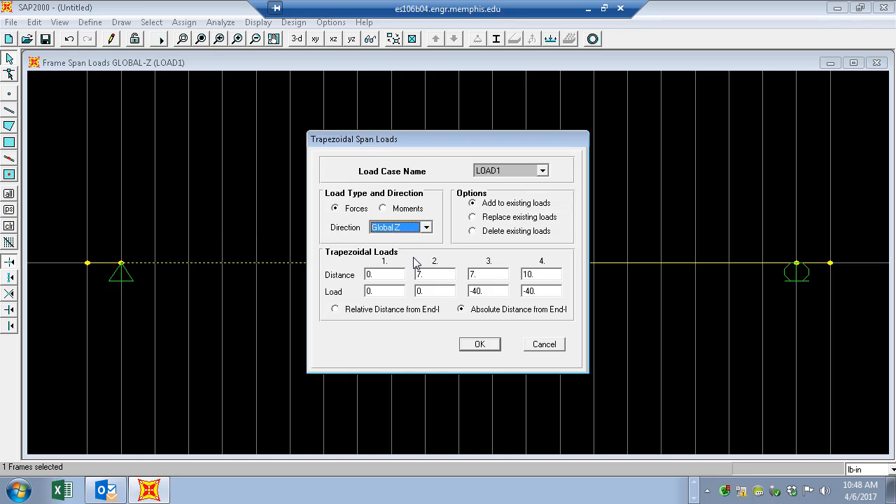
pyautogui.click(472, 217)
pyautogui.click(472, 345)
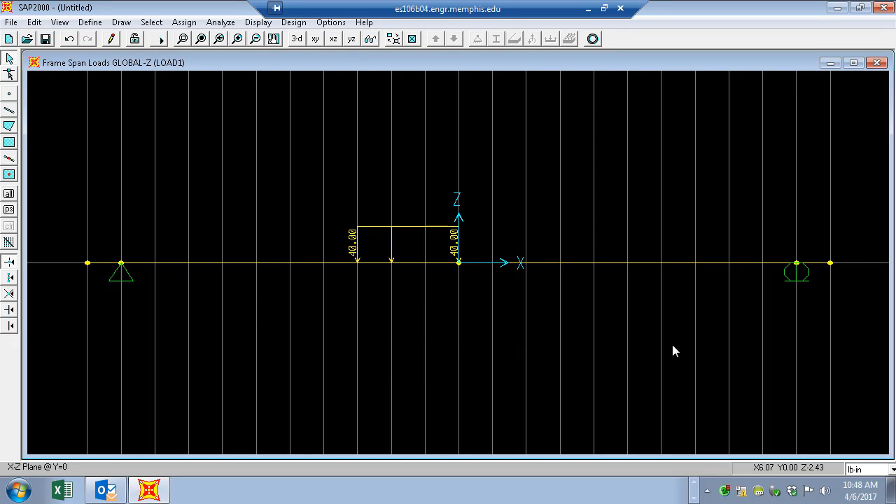
# For a trapezoidal load on the frame between midspan and the roller support, set -40 at the first point and -40 at distance 3.
pyautogui.click(648, 263)
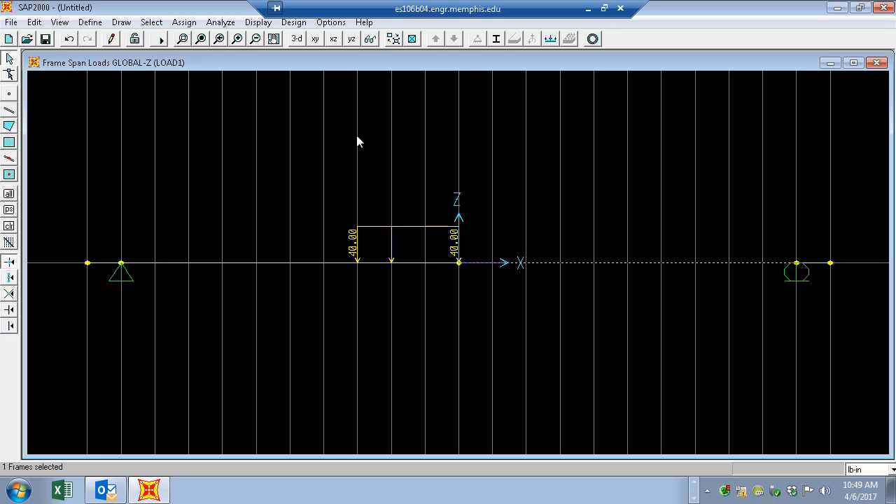
pyautogui.click(184, 23)
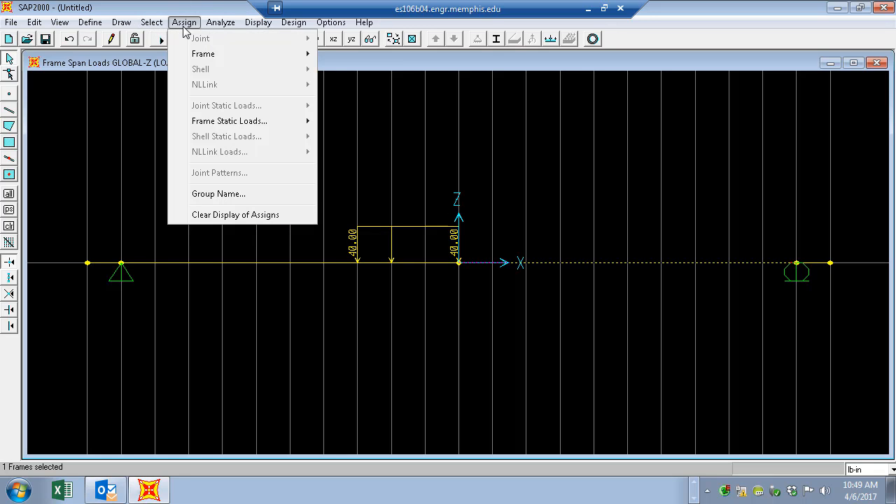
pyautogui.moveTo(208, 125)
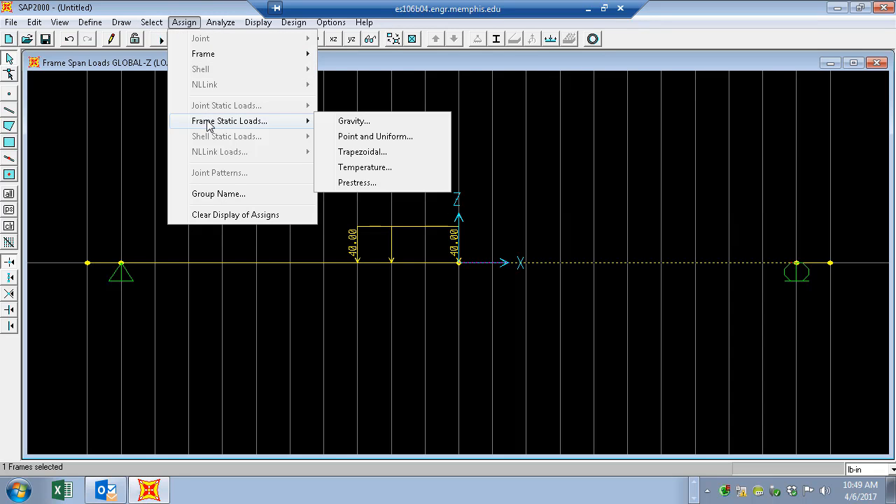
pyautogui.click(365, 152)
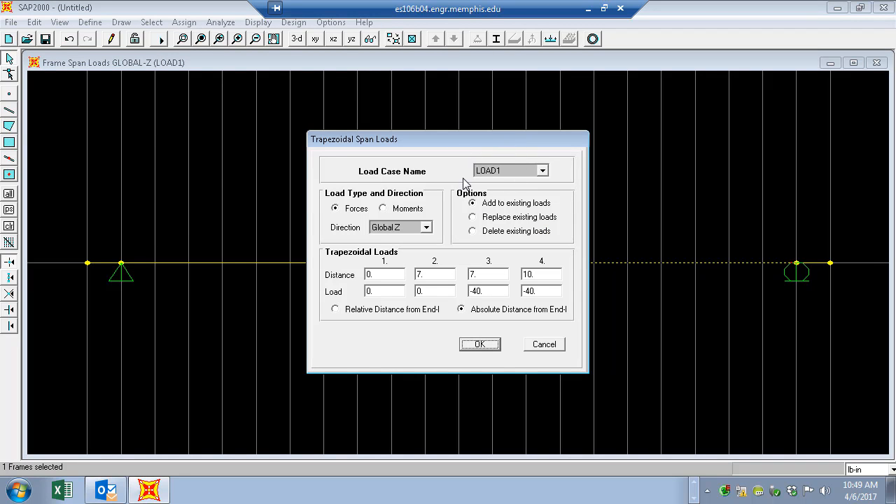
pyautogui.click(382, 291)
pyautogui.write('-40')
pyautogui.click(429, 274)
pyautogui.write('3')
pyautogui.click(429, 293)
pyautogui.write('-40')
# Set the third load point to 0 at distance 3 and the fourth point's load to 0, and apply the trapezoidal load.
pyautogui.click(486, 273)
pyautogui.write('3')
pyautogui.click(490, 291)
pyautogui.write('0')
pyautogui.click(544, 291)
pyautogui.write('0')
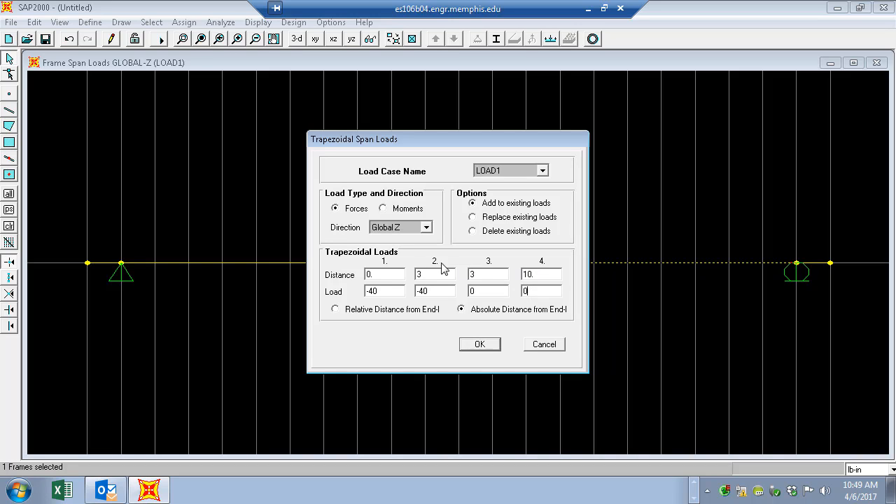
pyautogui.click(478, 343)
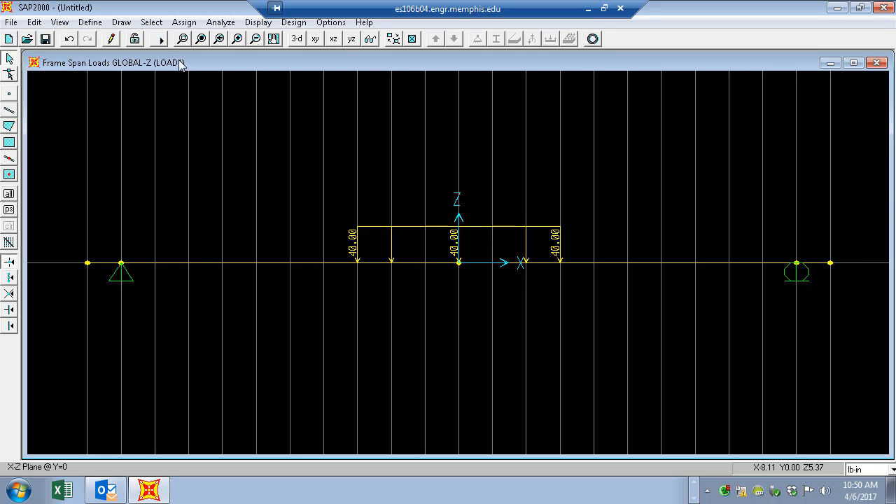
# Run the analysis, saving the model as "cardboard beam 1 f17" in the SAP examples folder of CIVL 3121, and close the analysis report.
pyautogui.click(159, 41)
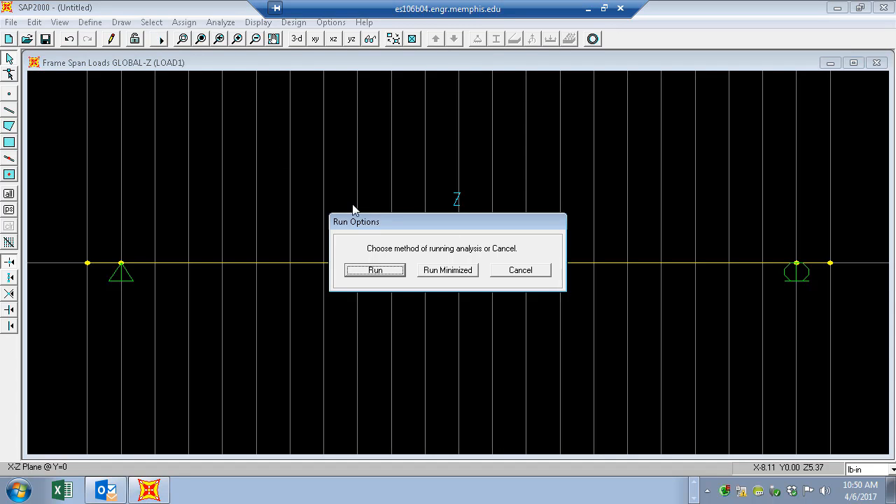
pyautogui.click(369, 271)
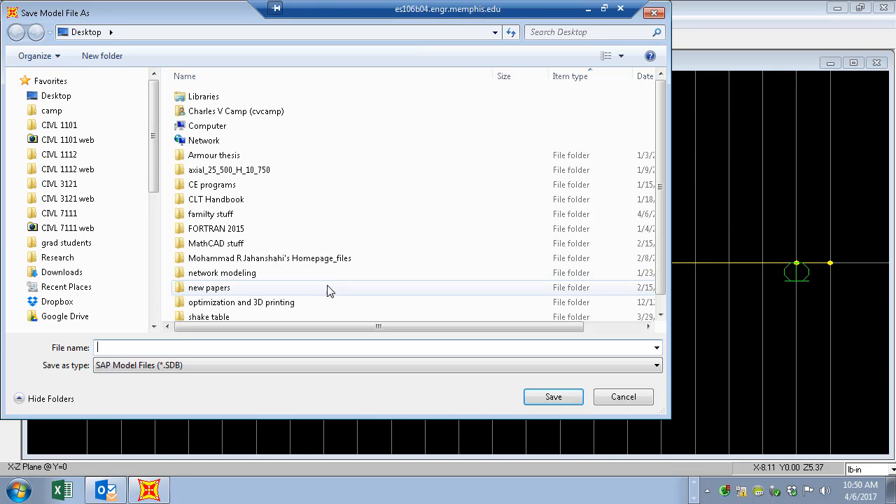
pyautogui.click(65, 186)
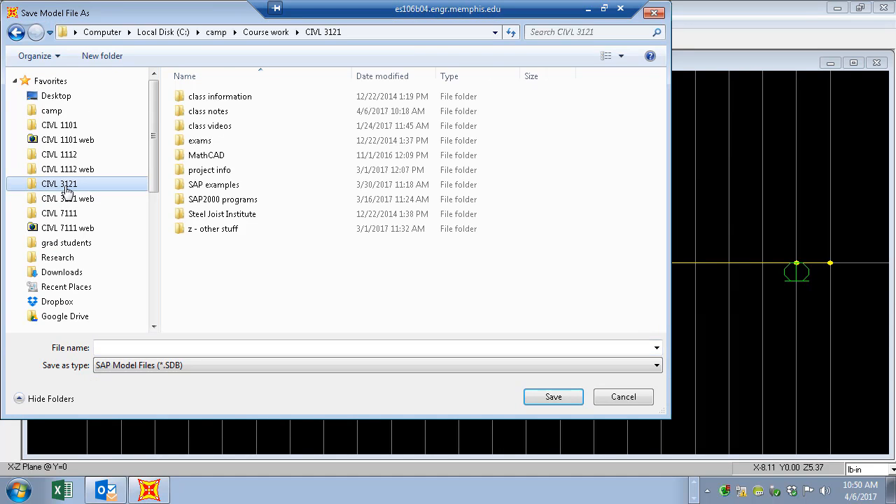
pyautogui.click(212, 186)
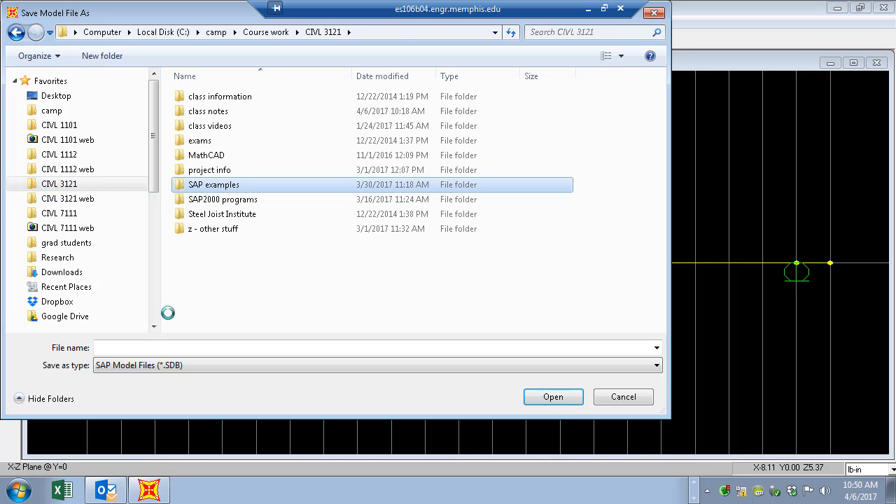
pyautogui.doubleClick(212, 185)
pyautogui.click(150, 348)
pyautogui.write('c')
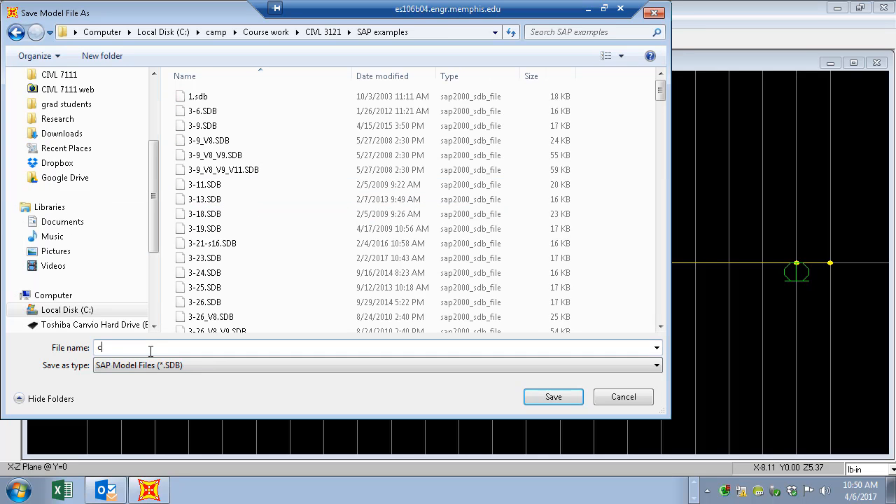
pyautogui.write('ardboard')
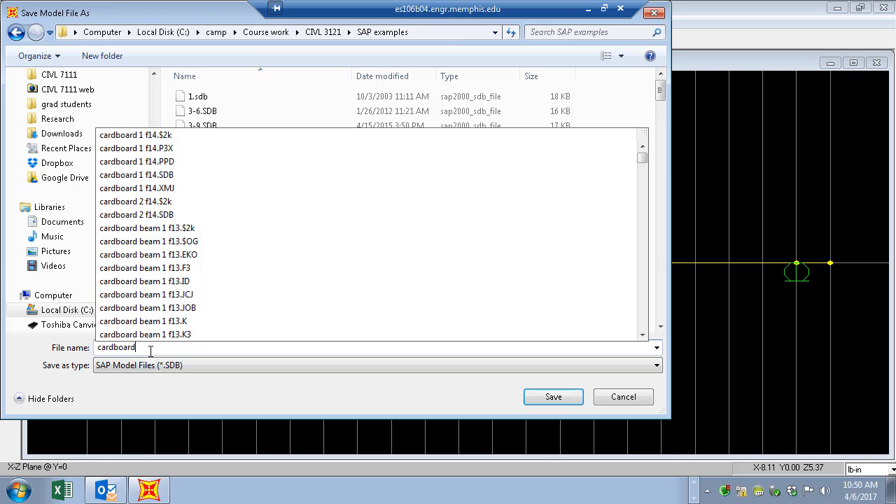
pyautogui.write(' beam 1 f17')
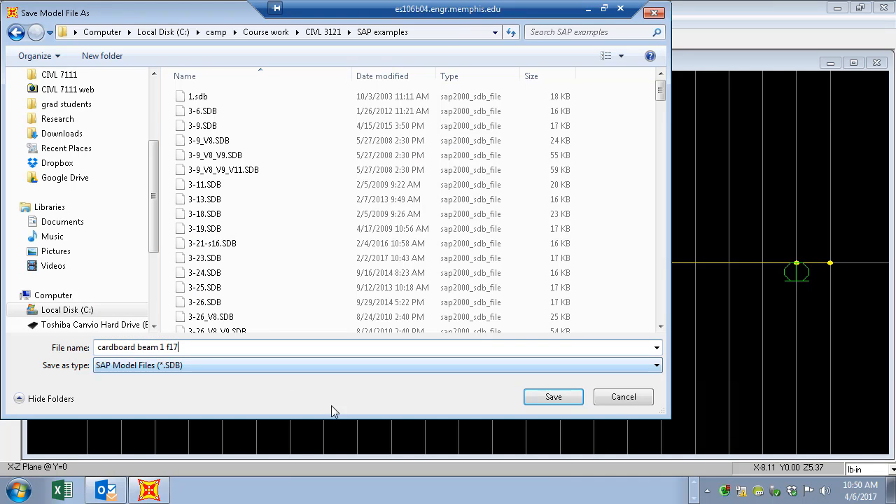
pyautogui.click(546, 397)
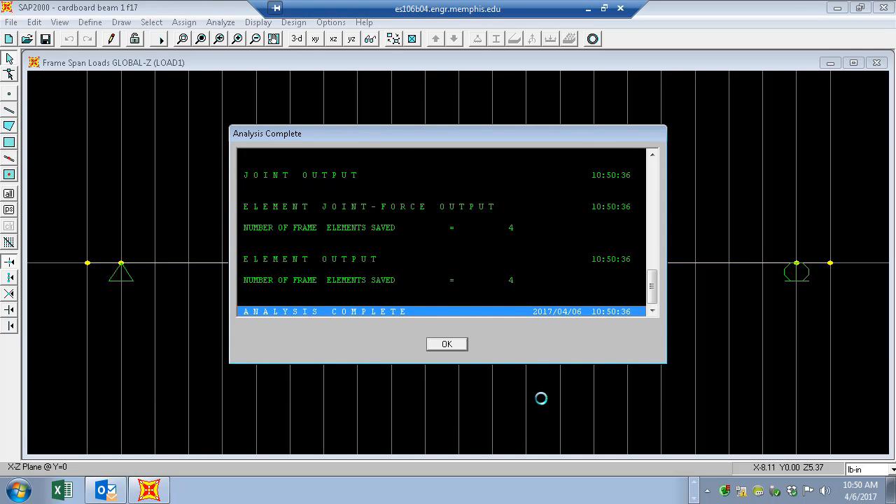
pyautogui.click(449, 343)
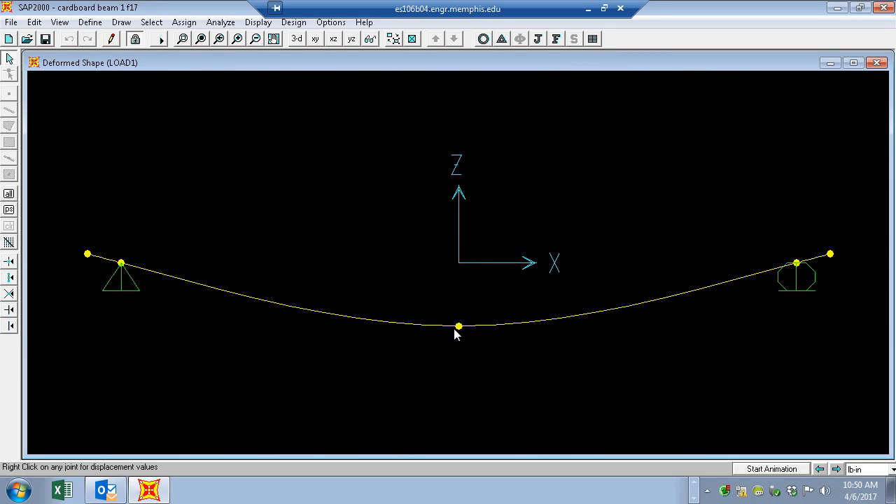
# Show the displacements of the midspan joint on the deformed shape.
pyautogui.click(458, 327)
pyautogui.rightClick(458, 328)
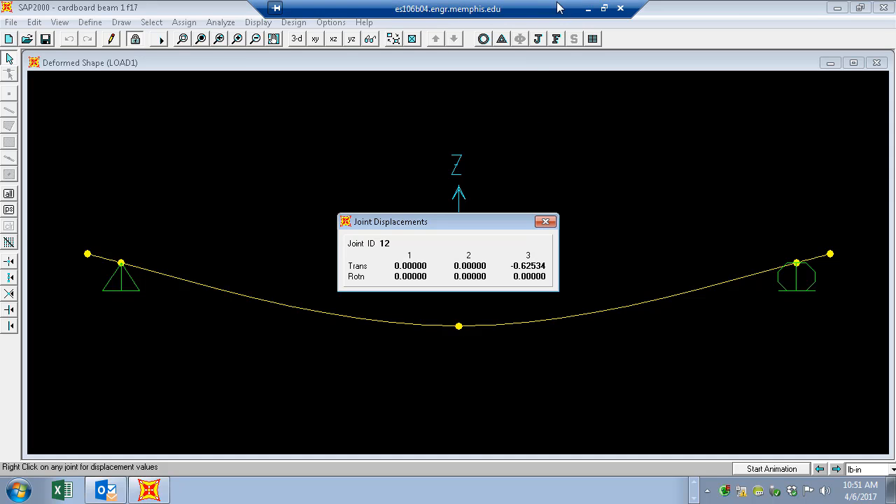
# Switch to Chrome to view the scoring formula on the CIVL 3121 bridge project page.
pyautogui.click(588, 9)
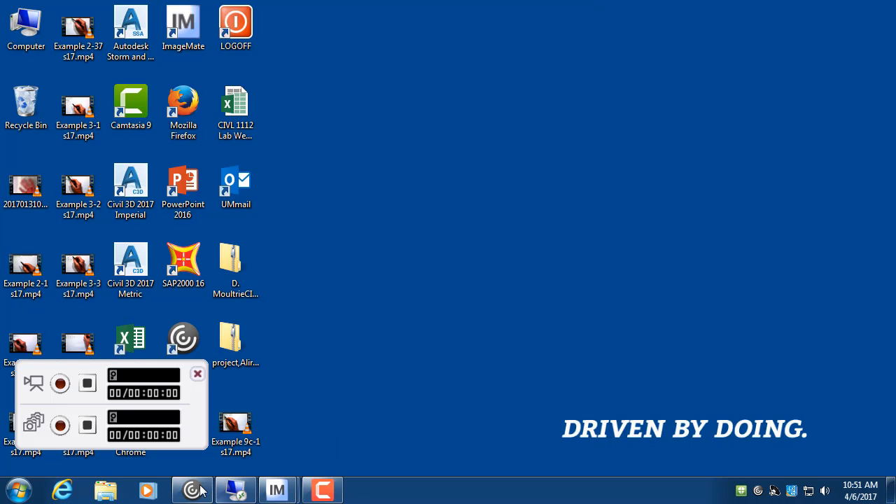
pyautogui.moveTo(233, 496)
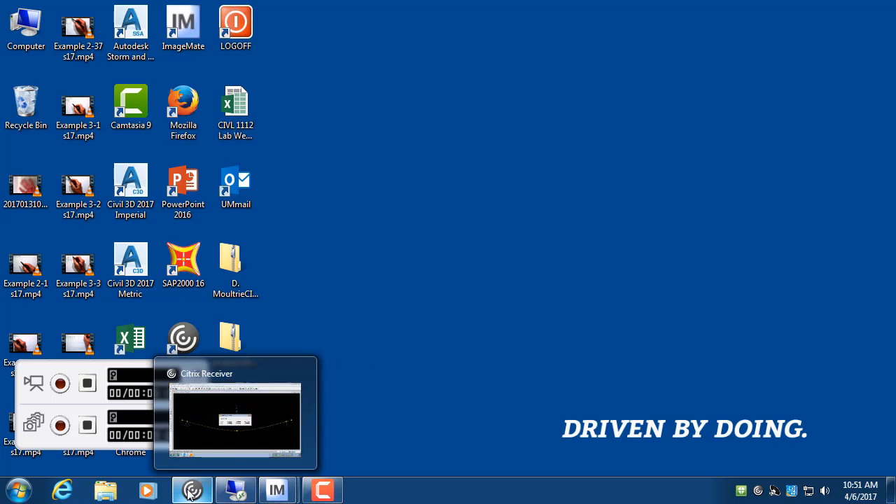
pyautogui.click(233, 492)
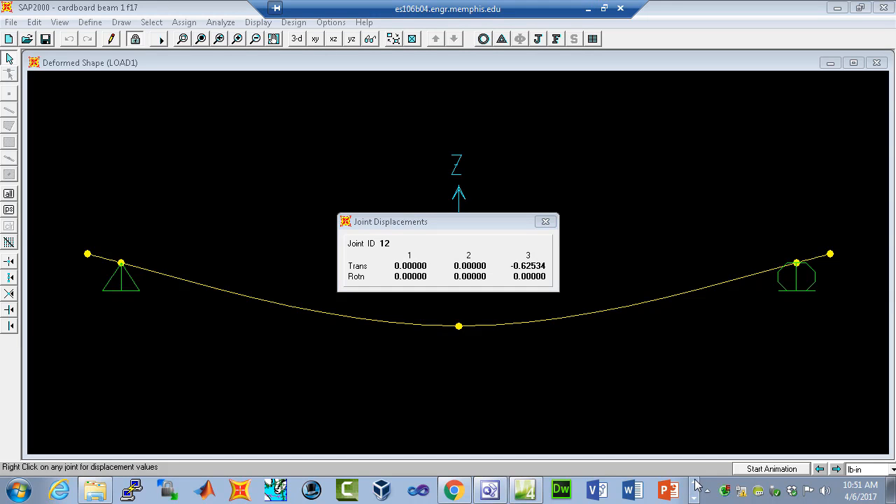
pyautogui.click(455, 491)
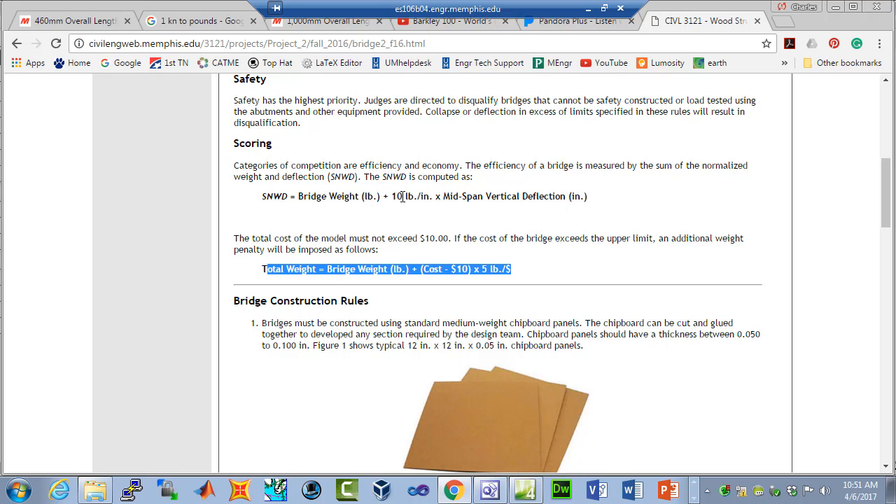
# Switch back to SAP2000 and display the support reactions for the WEIGHT load case.
pyautogui.scroll(6, 403, 196)
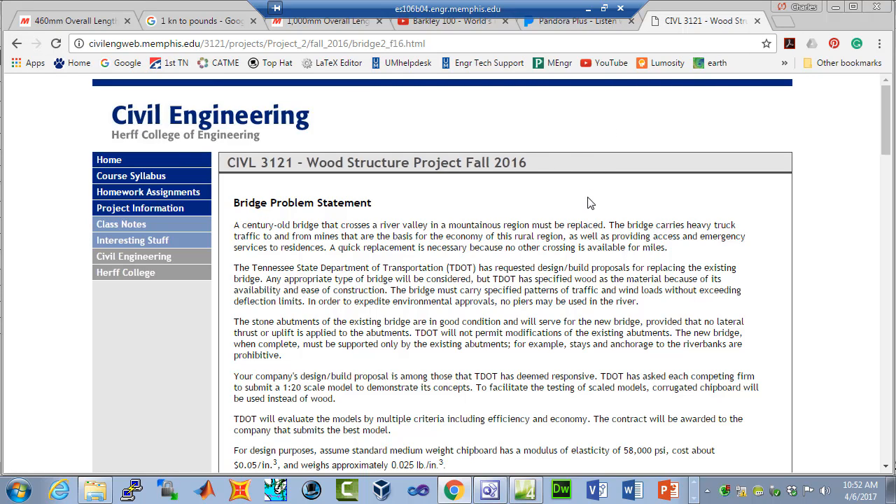
pyautogui.click(694, 498)
pyautogui.click(153, 491)
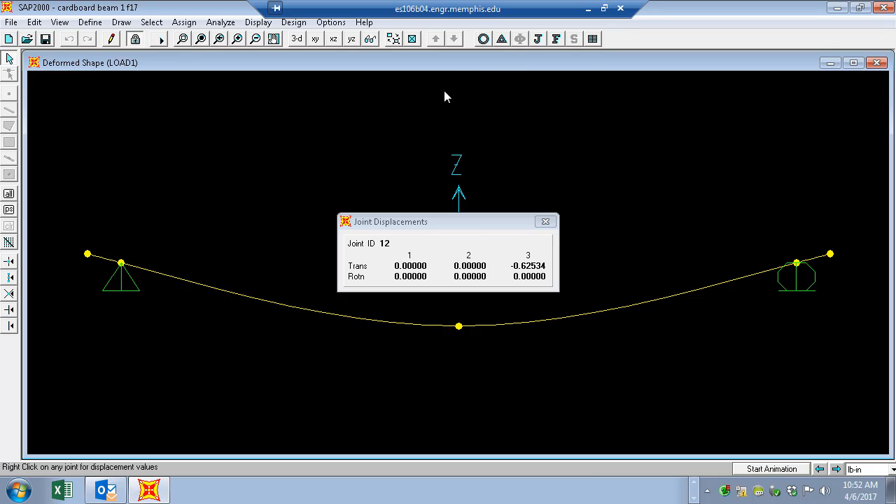
pyautogui.click(538, 39)
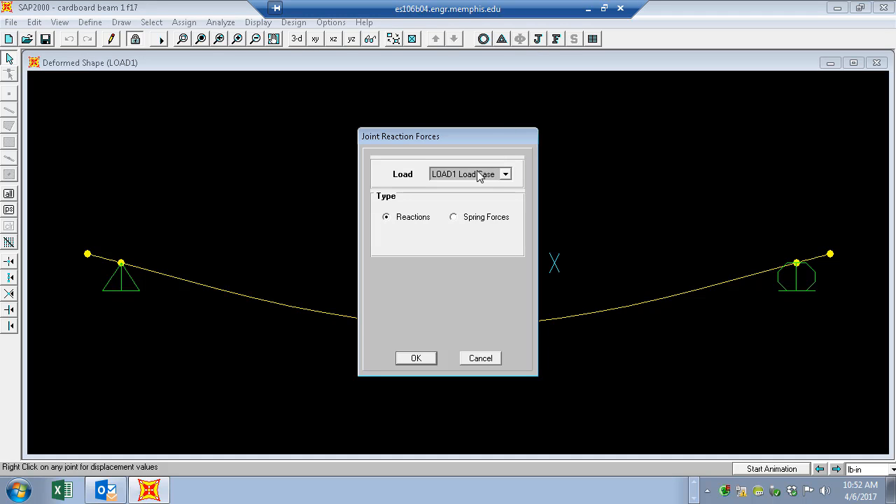
pyautogui.click(508, 175)
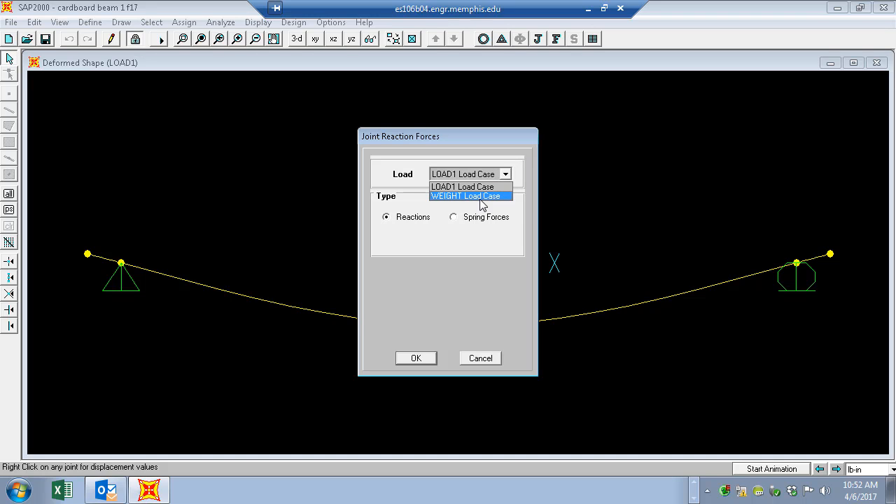
pyautogui.click(481, 197)
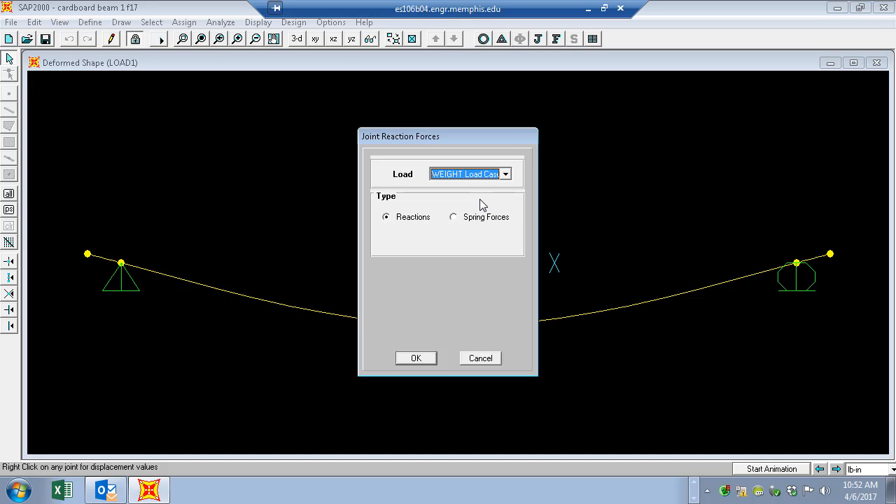
pyautogui.click(417, 358)
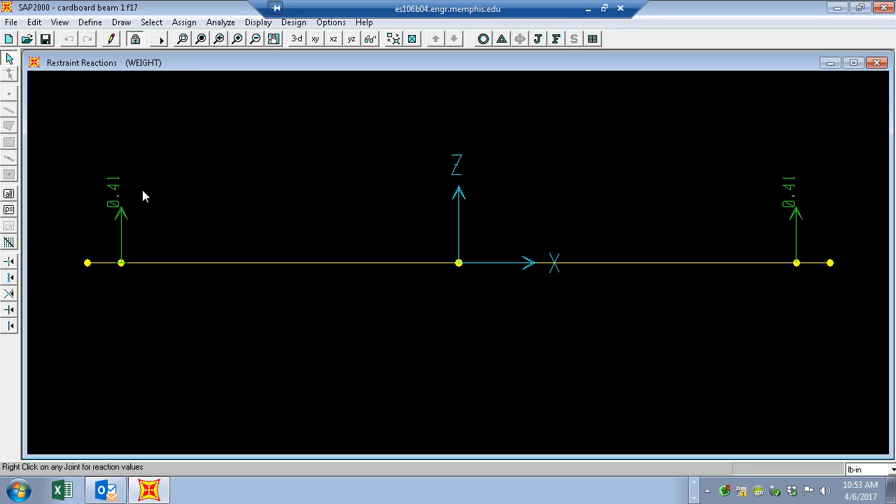
# Display the support reactions for the LOAD1 load case.
pyautogui.click(537, 39)
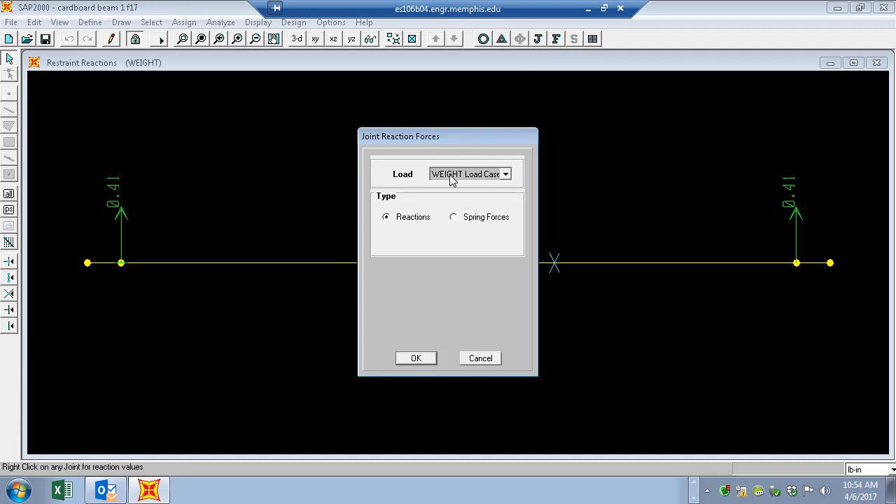
pyautogui.click(507, 175)
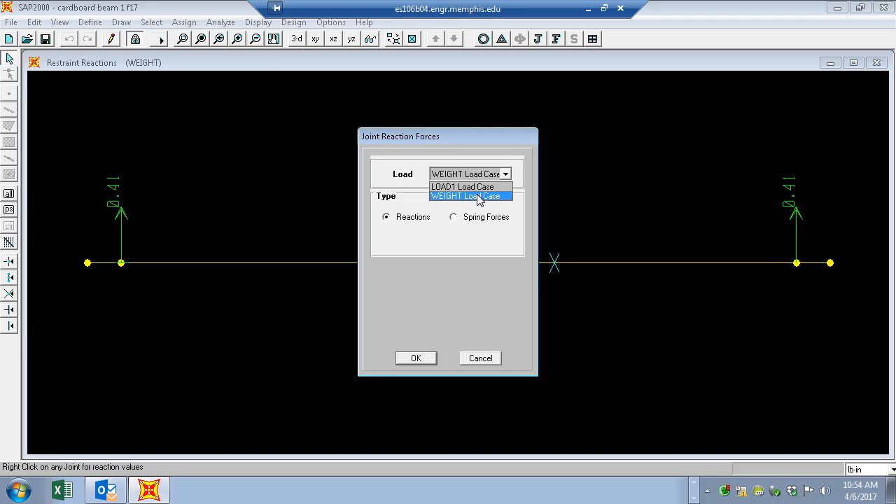
pyautogui.click(473, 187)
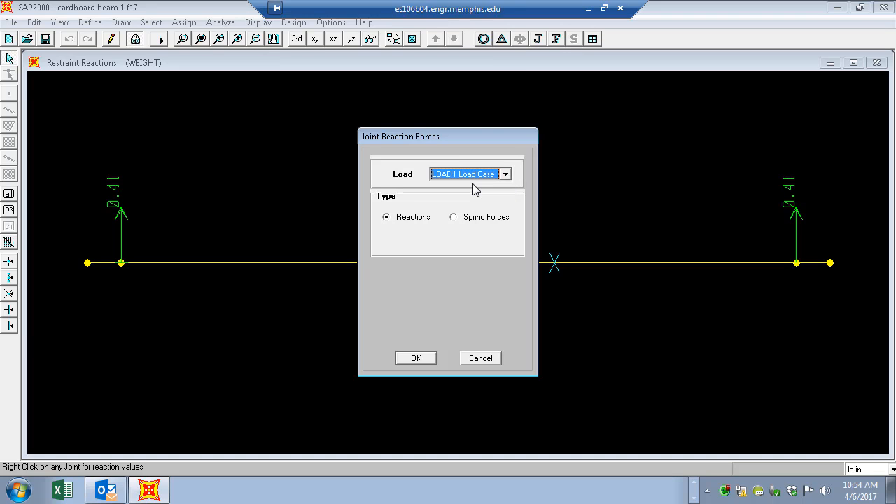
pyautogui.click(415, 358)
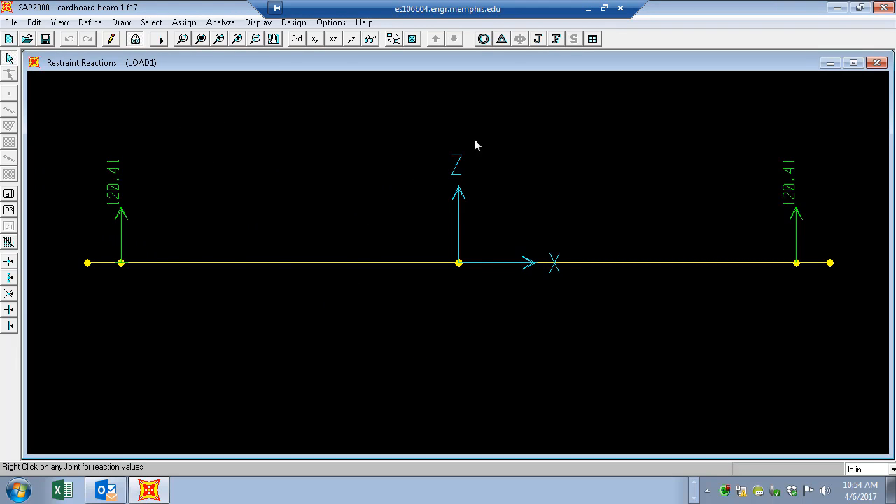
# Return the joint reaction display to the WEIGHT load case.
pyautogui.click(538, 39)
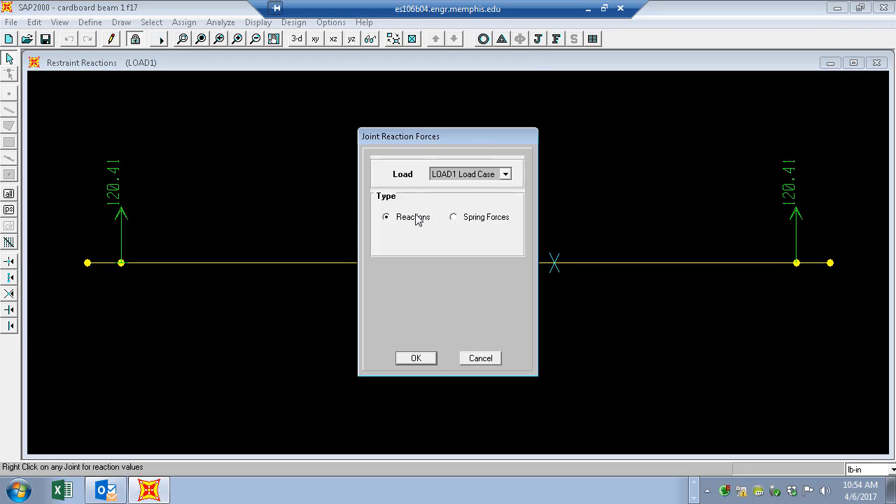
pyautogui.click(504, 174)
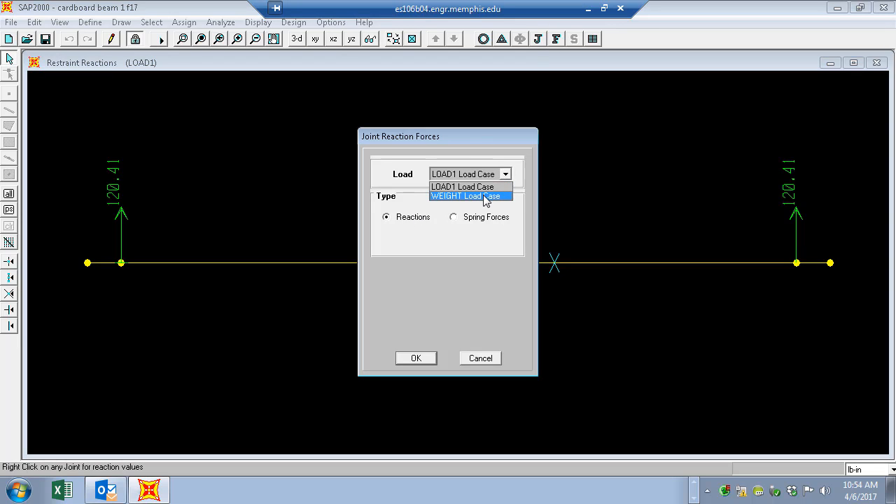
pyautogui.click(484, 196)
pyautogui.click(416, 358)
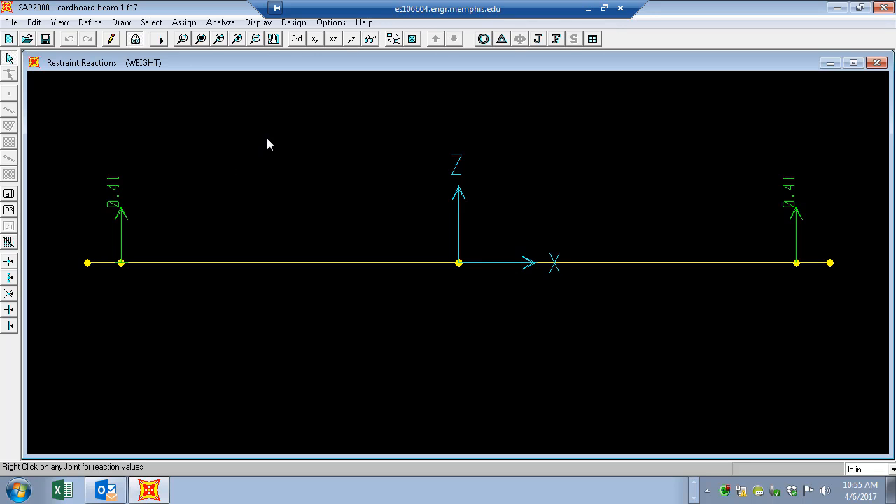
# Minimize the remote desktop session and switch to Image Mate to view the live image of the handwritten beam calculations.
pyautogui.click(586, 10)
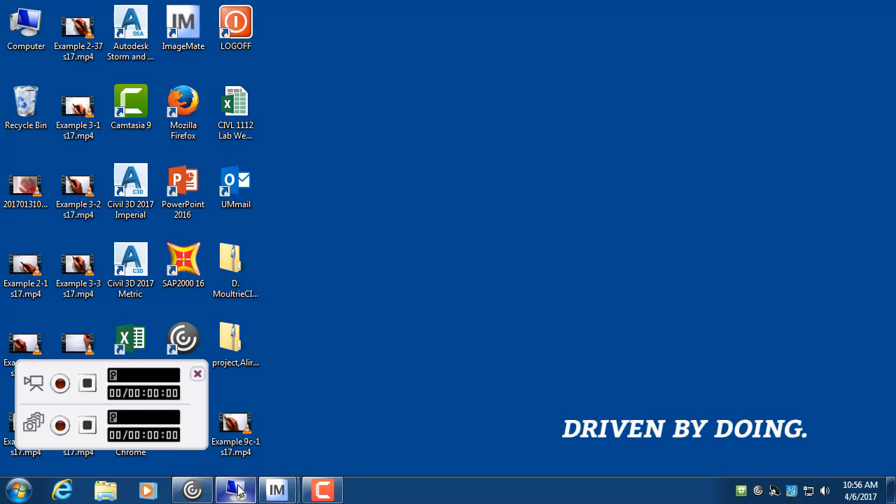
pyautogui.moveTo(239, 491)
pyautogui.moveTo(272, 492)
pyautogui.click(357, 429)
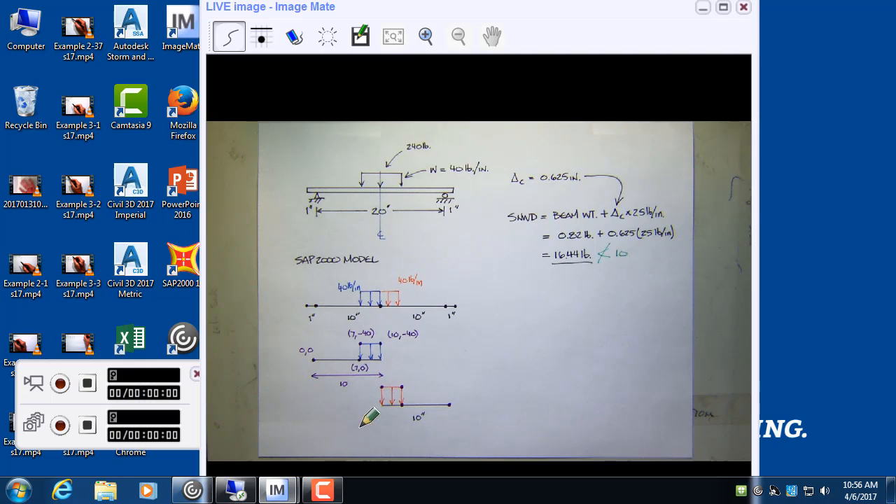